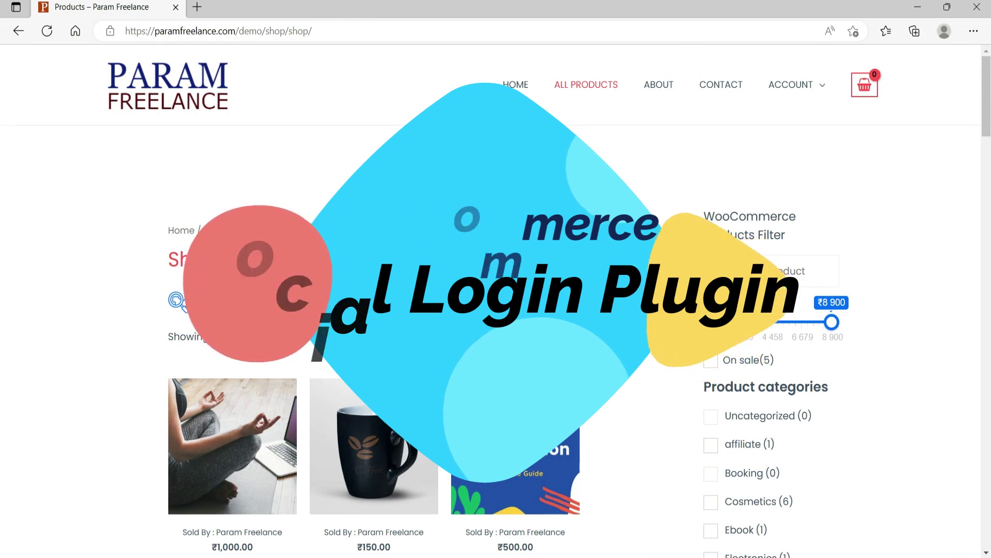
Add the Complete Guide on Search Engine Optimization ebook (₹500.00) to the cart and proceed to checkout.
scroll(950, 309, "down", 2)
scroll(943, 307, "up", 2)
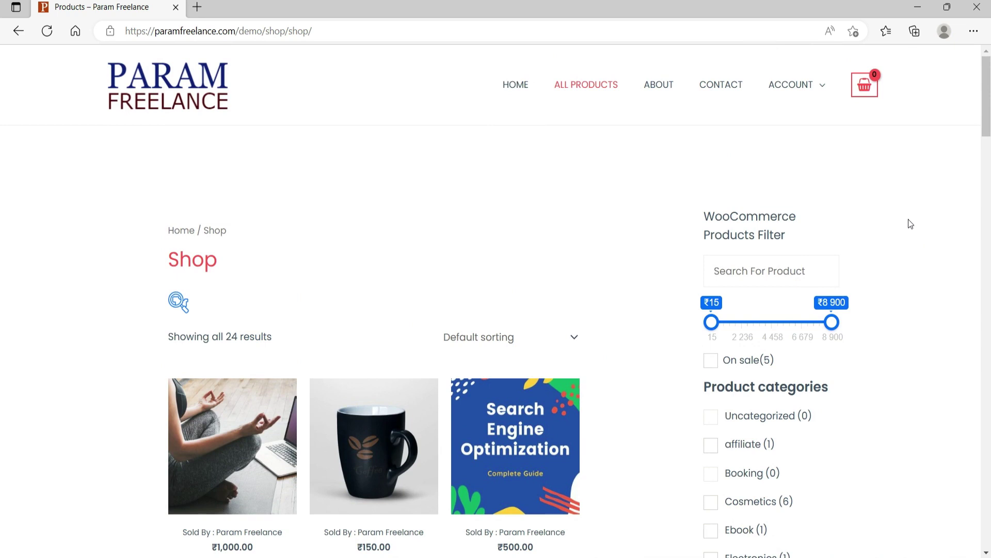
scroll(908, 220, "down", 3)
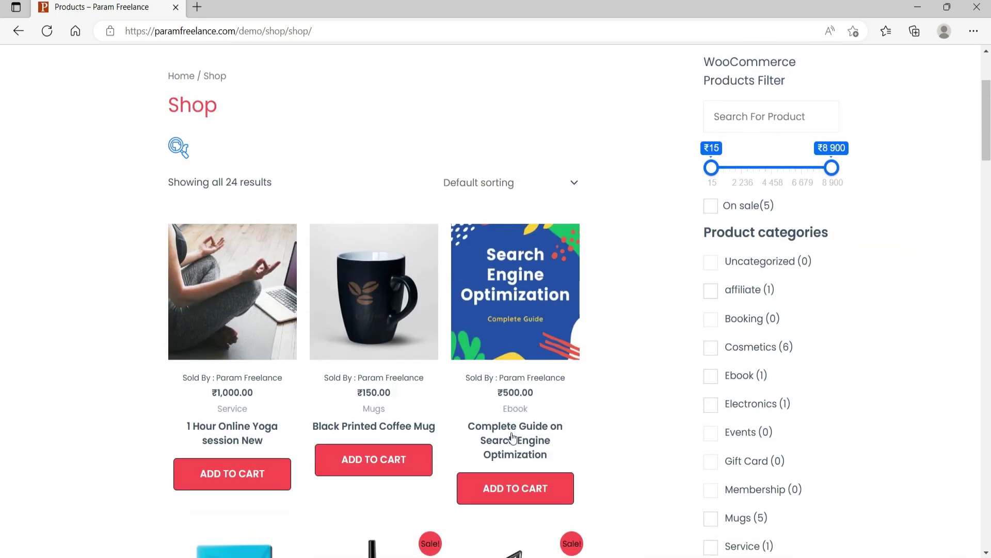
left_click(514, 437)
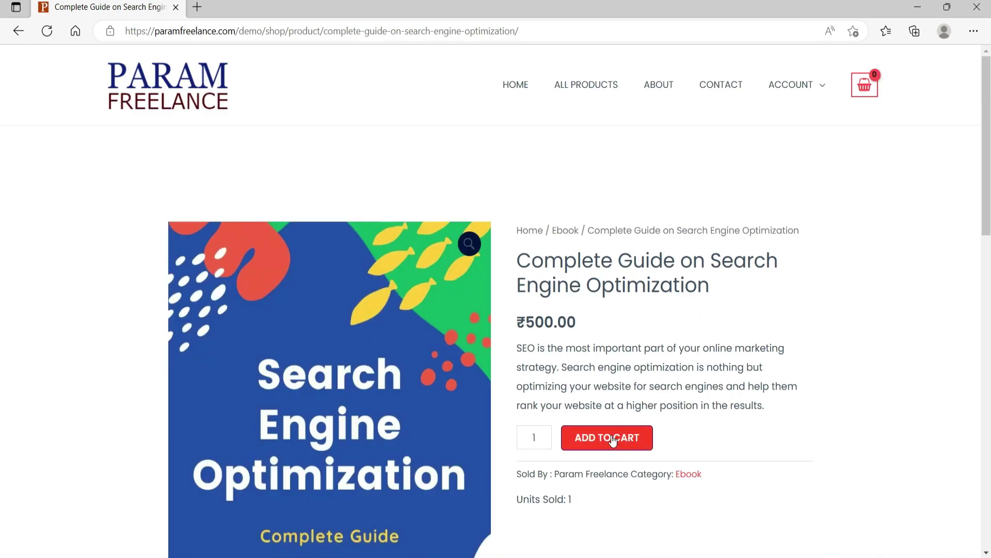
left_click(613, 435)
left_click(739, 249)
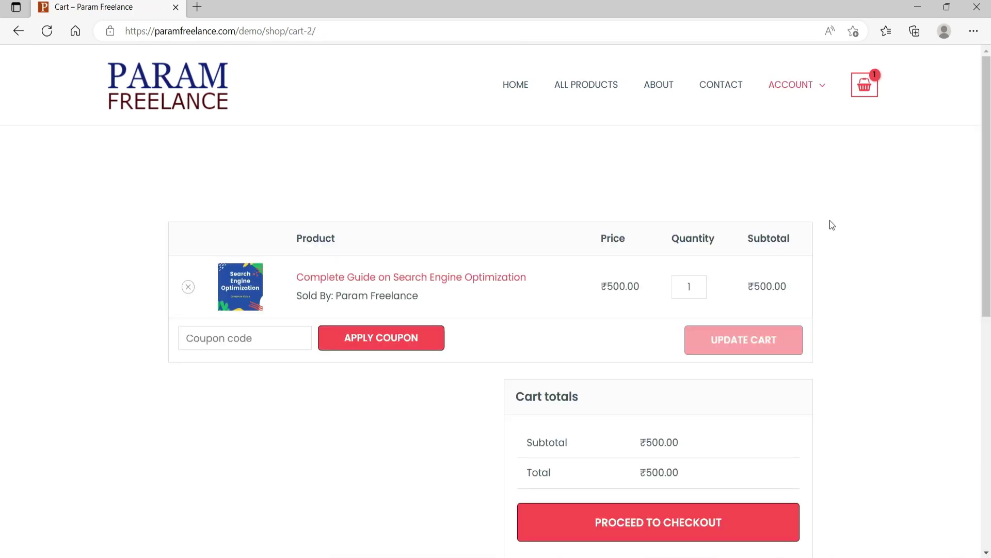
left_click(652, 520)
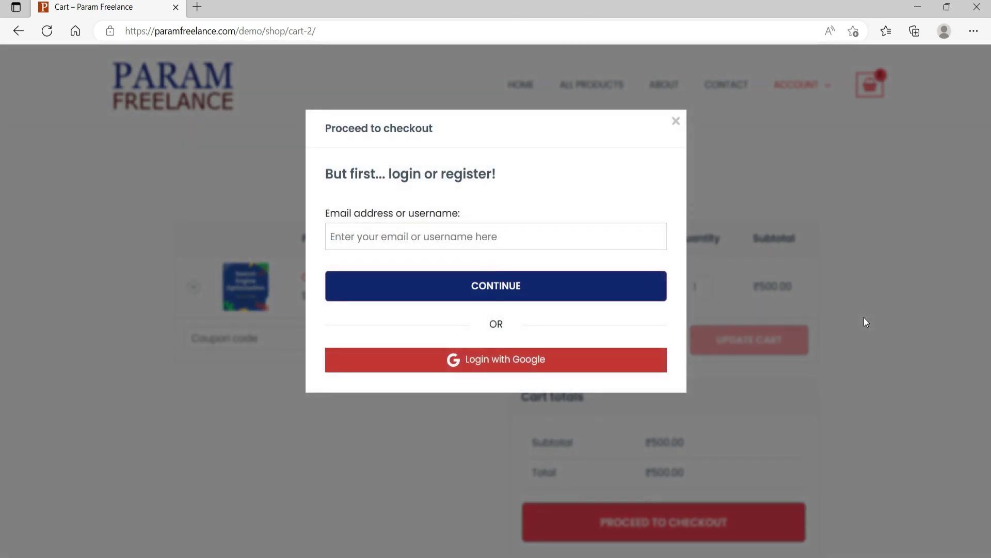
Fill the checkout popup with a saved e-mail, reach the password step, then return to e-mail entry.
left_click(366, 235)
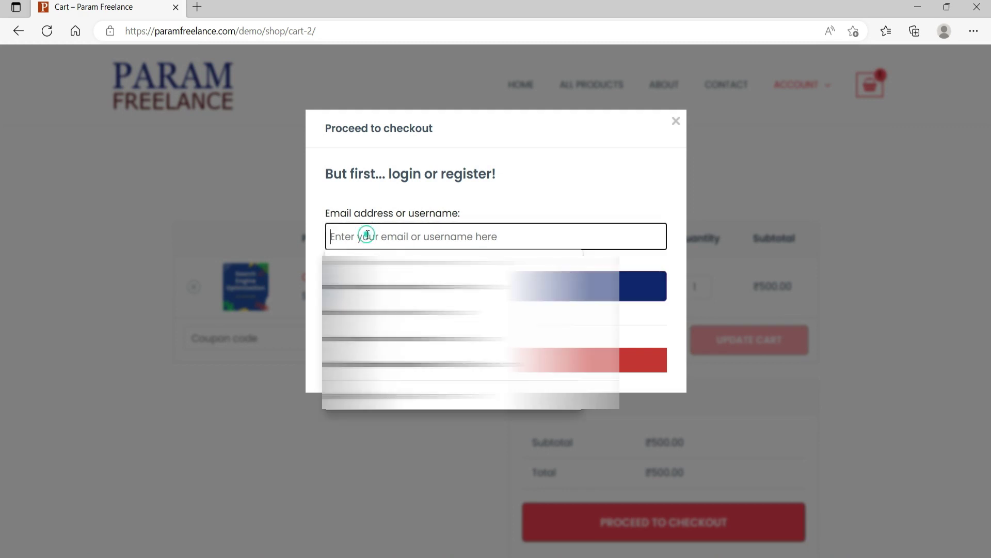
left_click(403, 271)
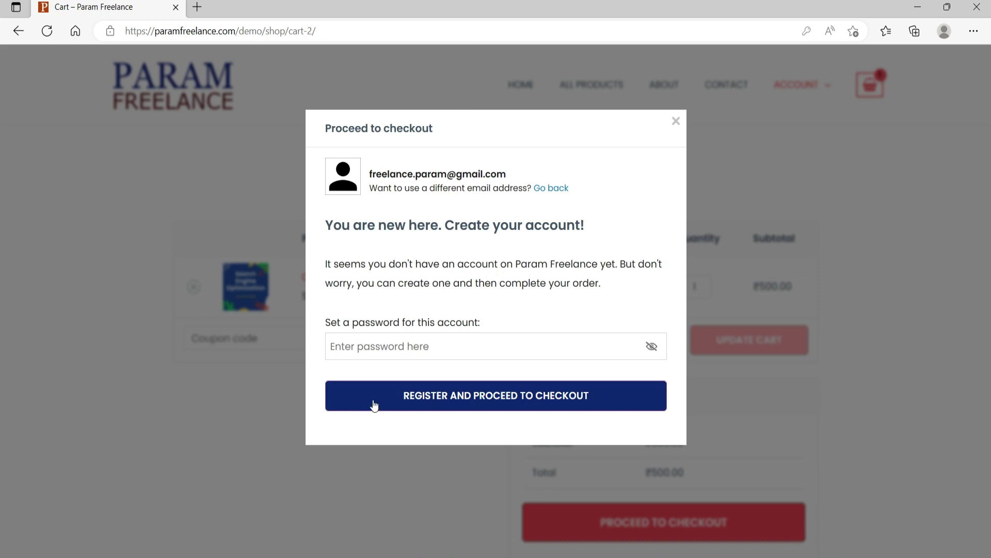
left_click(390, 346)
left_click(492, 287)
left_click(555, 188)
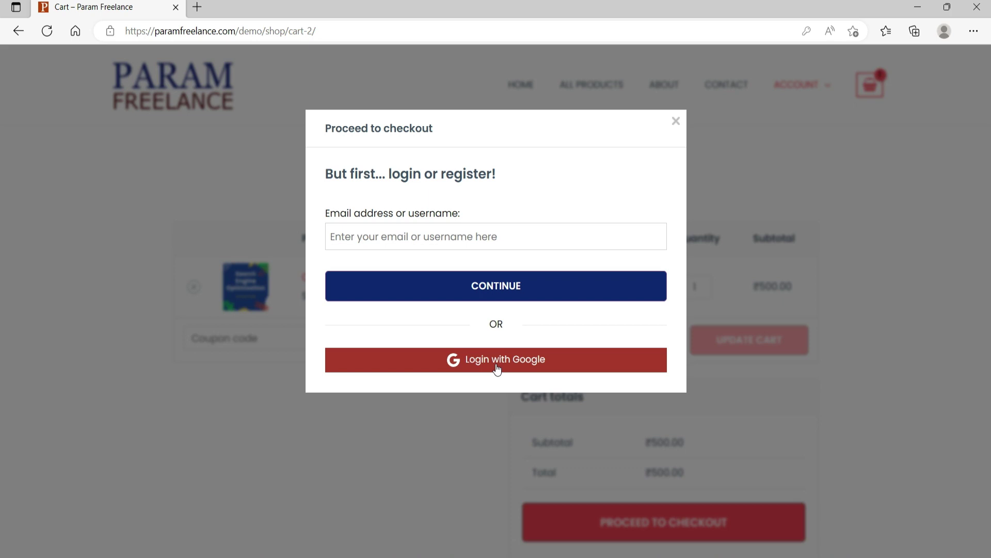
Dismiss the checkout login popup by clicking the blurred background beside it.
left_click(910, 266)
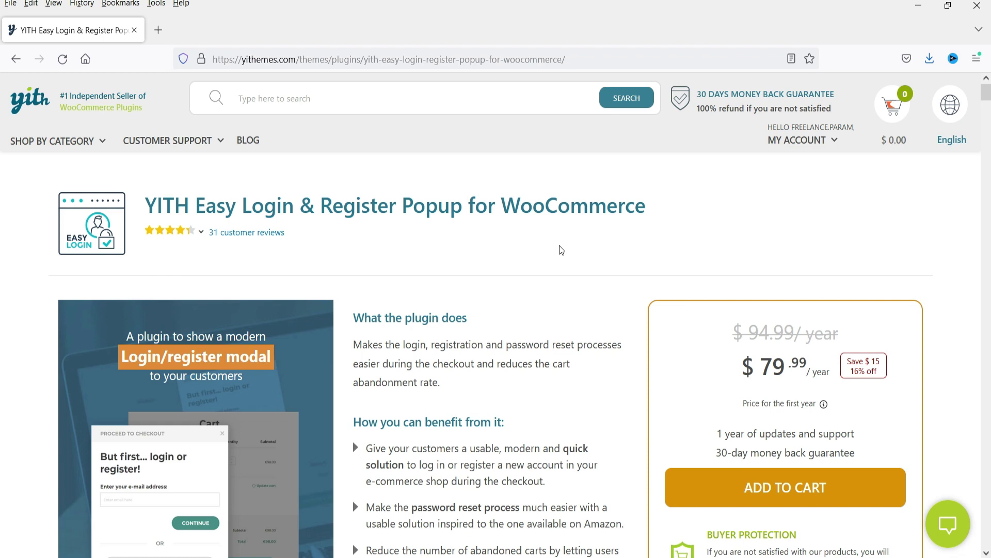
scroll(540, 235, "down", 3)
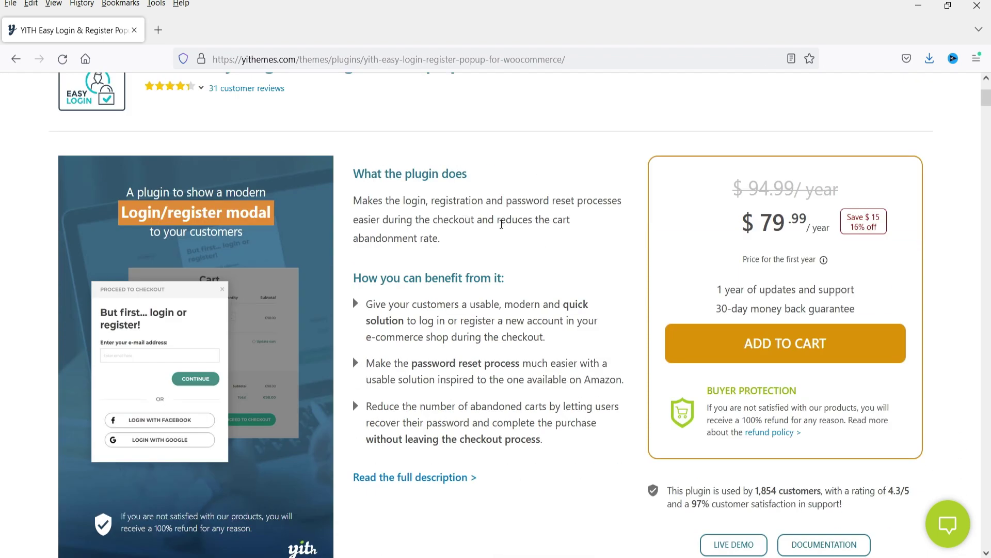
left_click_drag(367, 303, 575, 354)
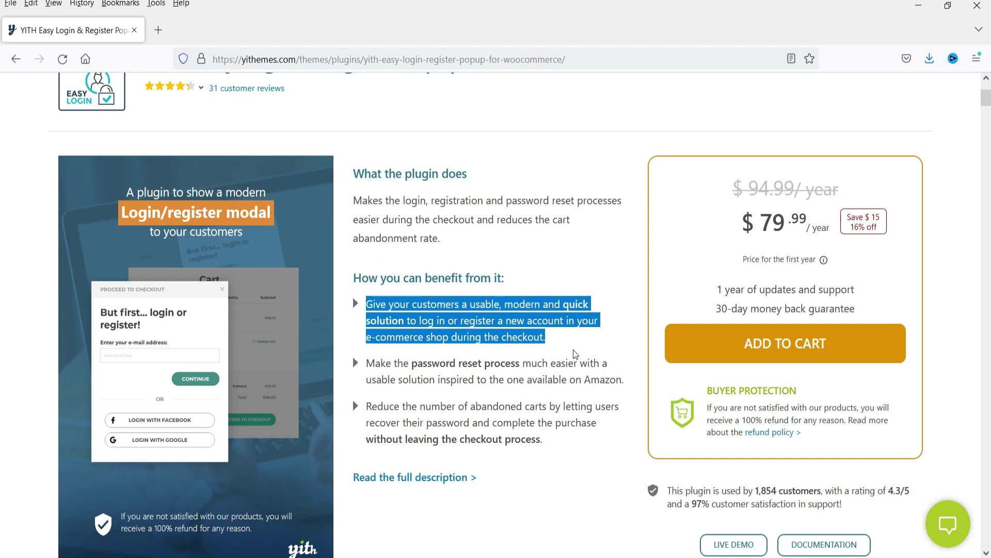
left_click(540, 345)
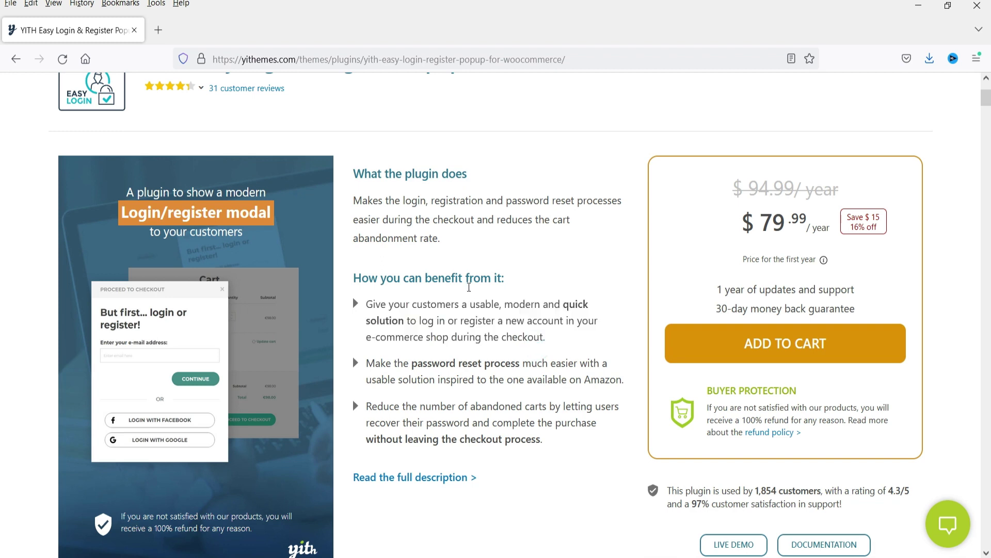
scroll(469, 293, "down", 1)
scroll(469, 293, "down", 4)
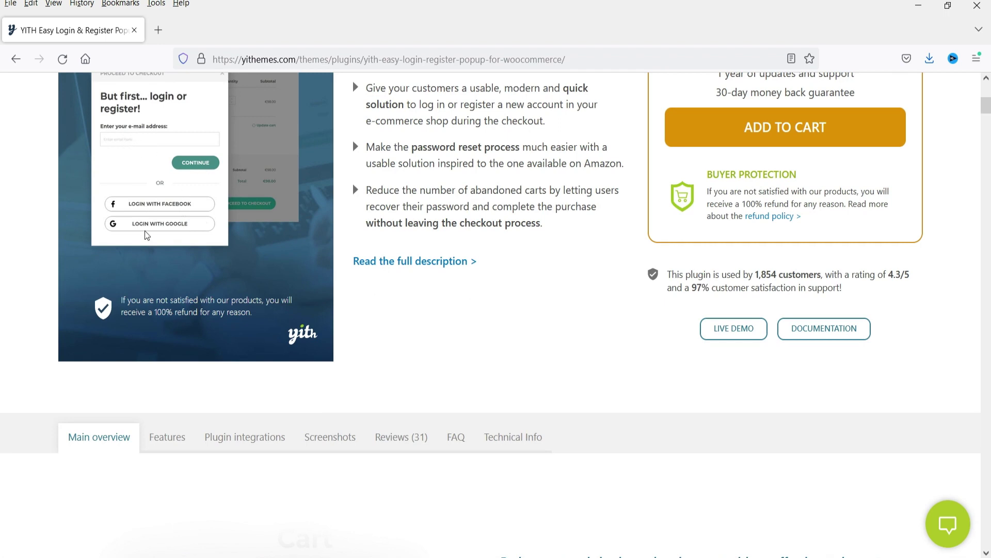
scroll(447, 194, "up", 2)
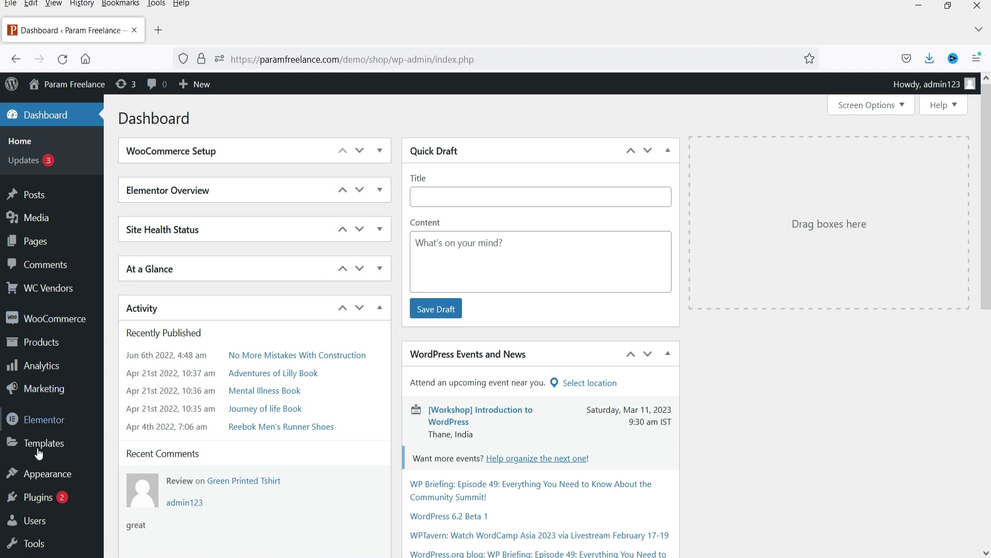
Upload yith-easy-login-register-popup-for-woocommerce173.zip through Plugins > Add New > Upload Plugin and install it.
mouse_move(49, 509)
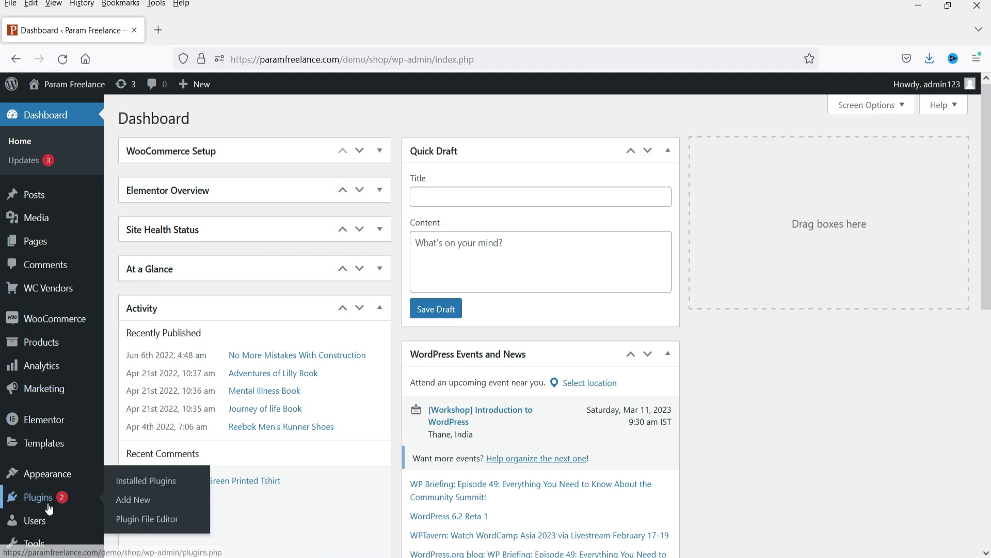
left_click(133, 499)
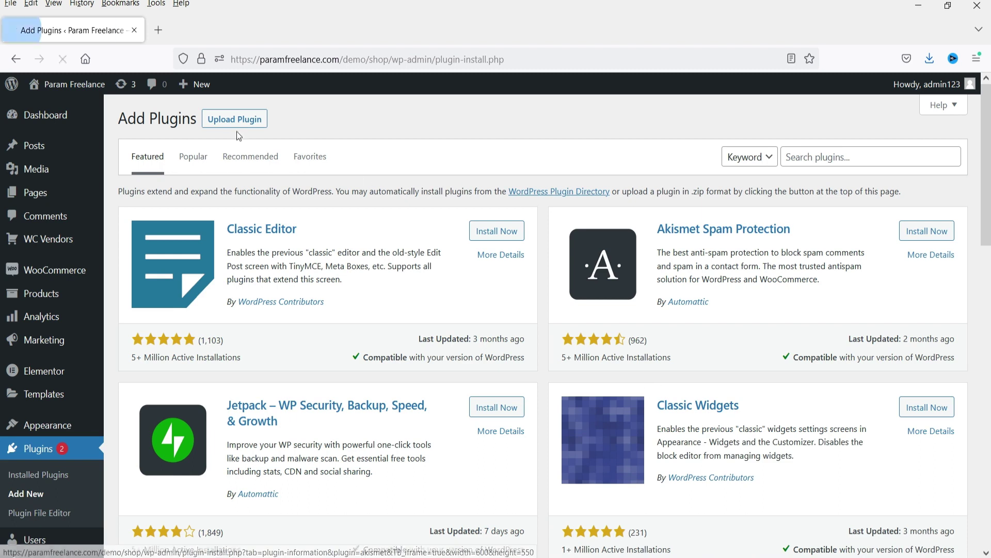
left_click(232, 120)
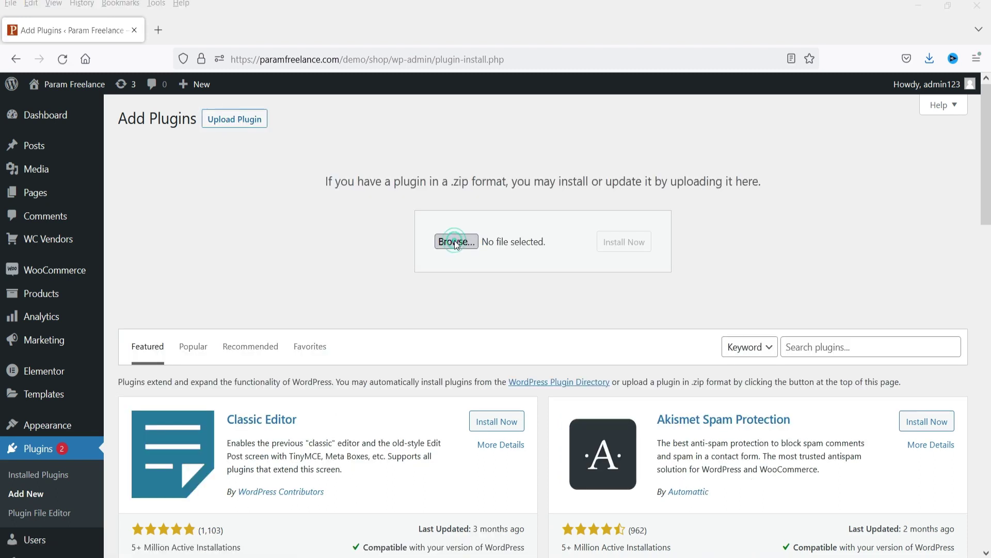
left_click(455, 241)
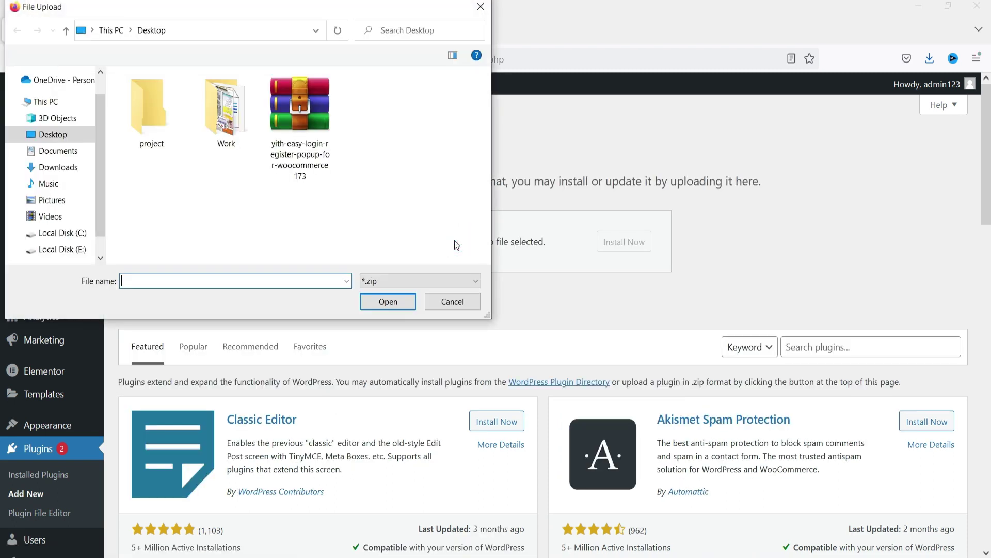
double_click(297, 112)
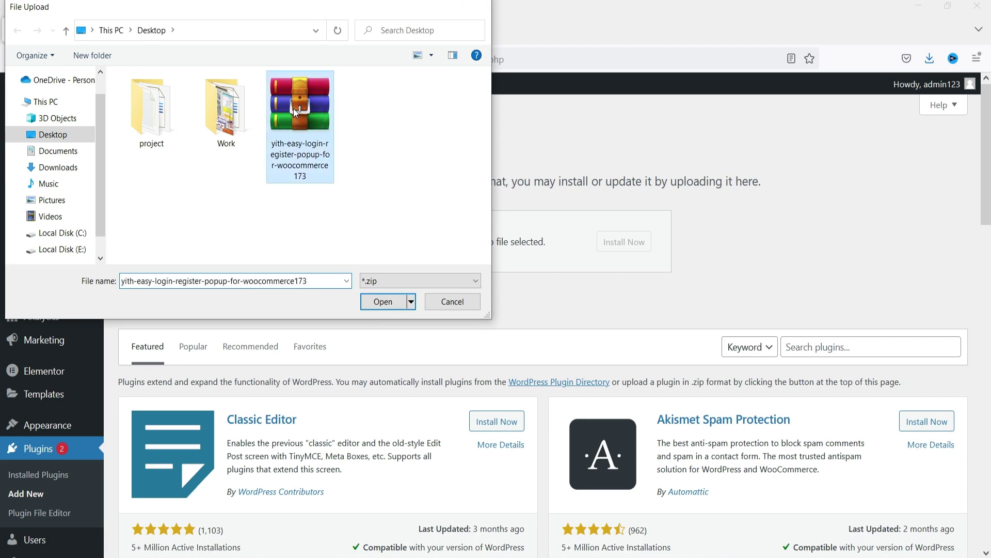
left_click(674, 244)
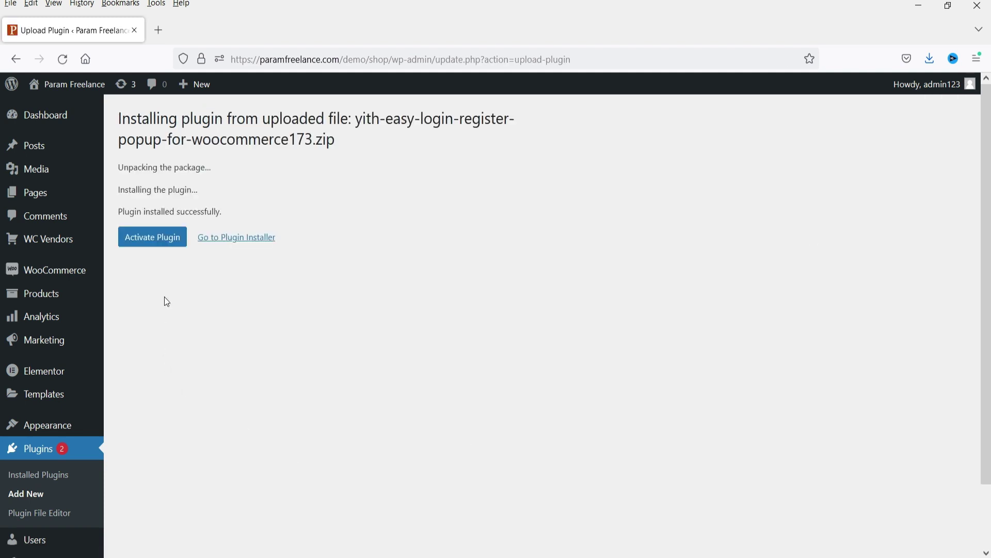
Activate the YITH Easy Login plugin and open YITH > Easy Login Register Popup settings.
left_click(160, 238)
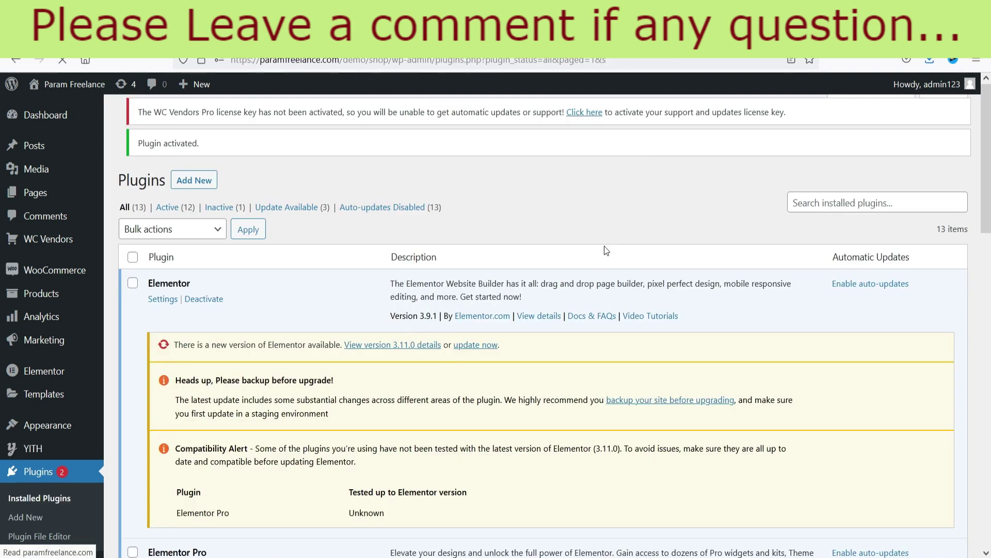
mouse_move(18, 448)
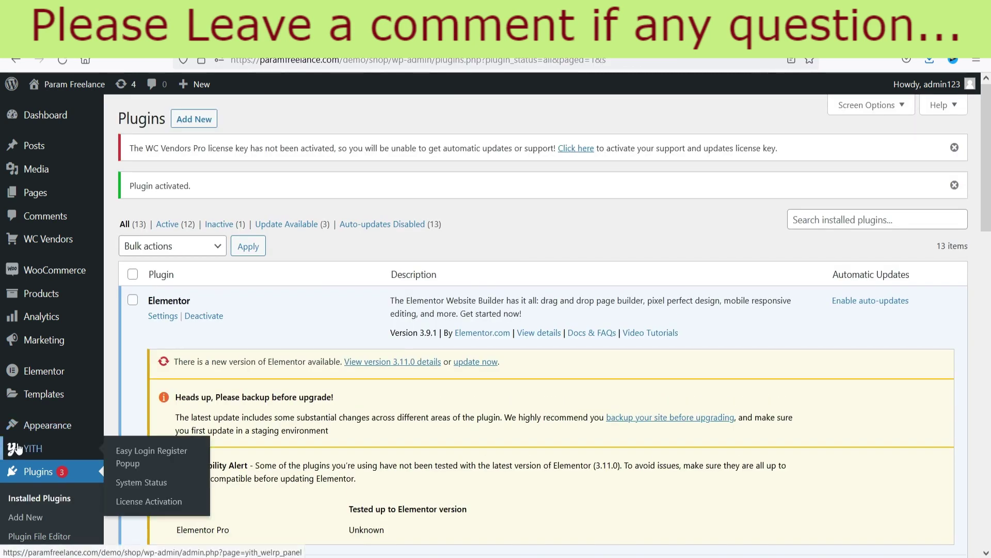
scroll(315, 359, "down", 15)
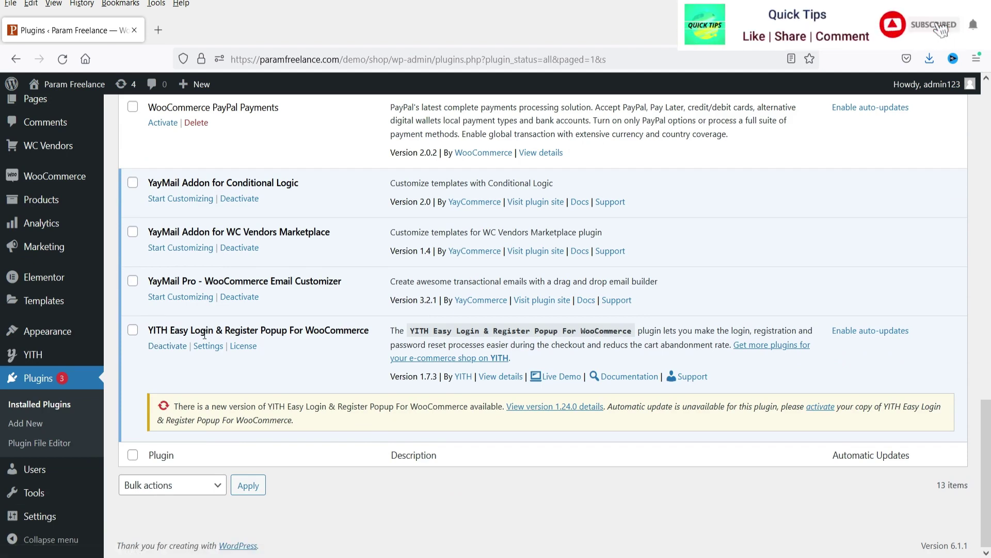
mouse_move(7, 354)
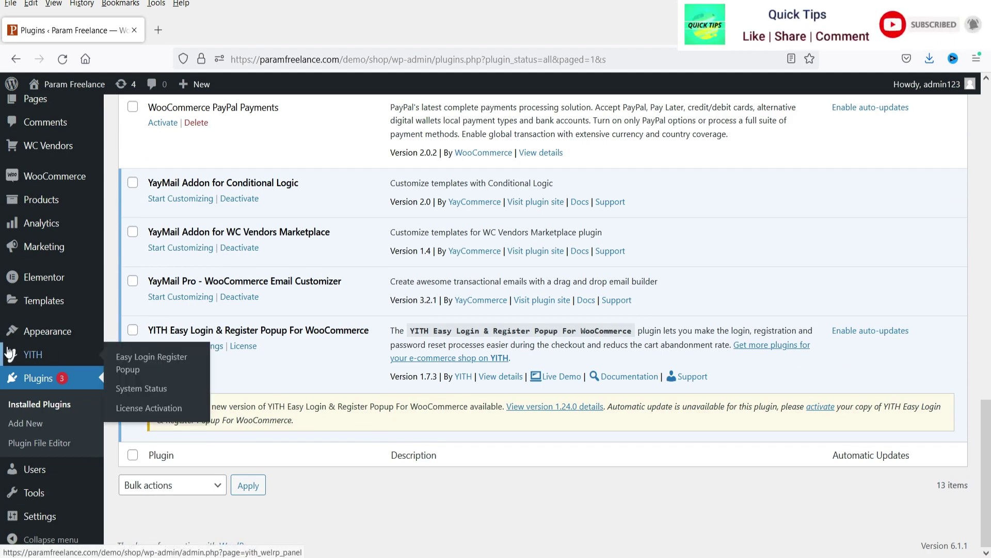
left_click(158, 363)
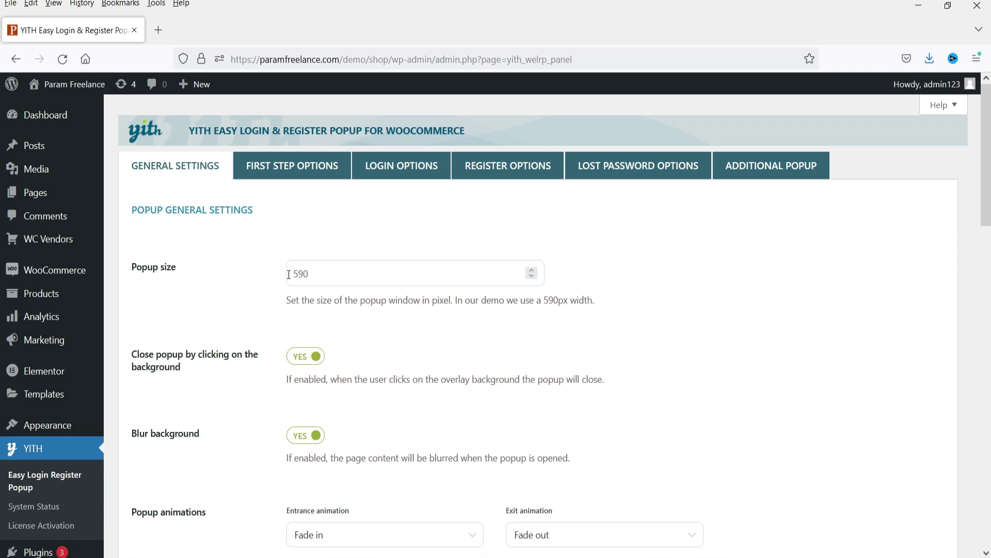
scroll(229, 269, "down", 3)
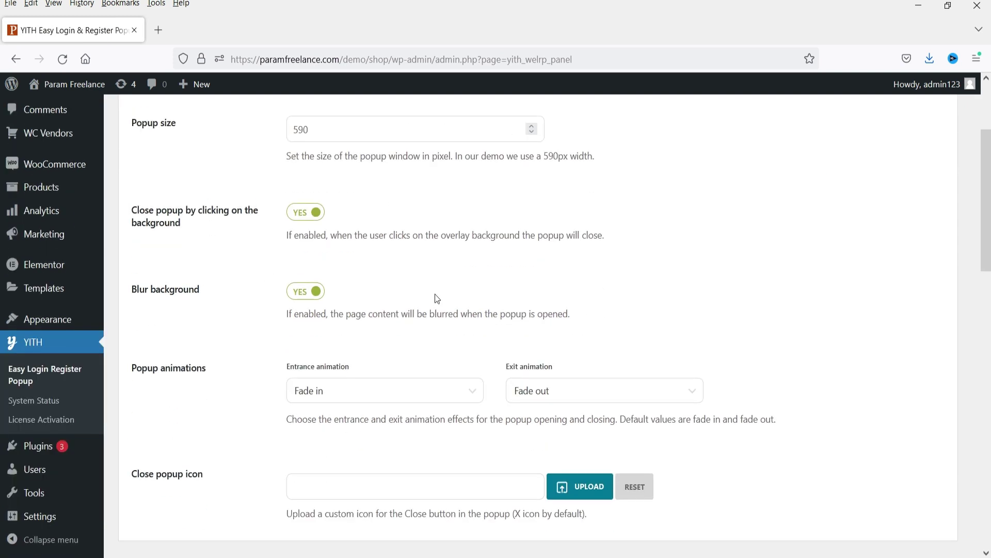
scroll(225, 257, "down", 3)
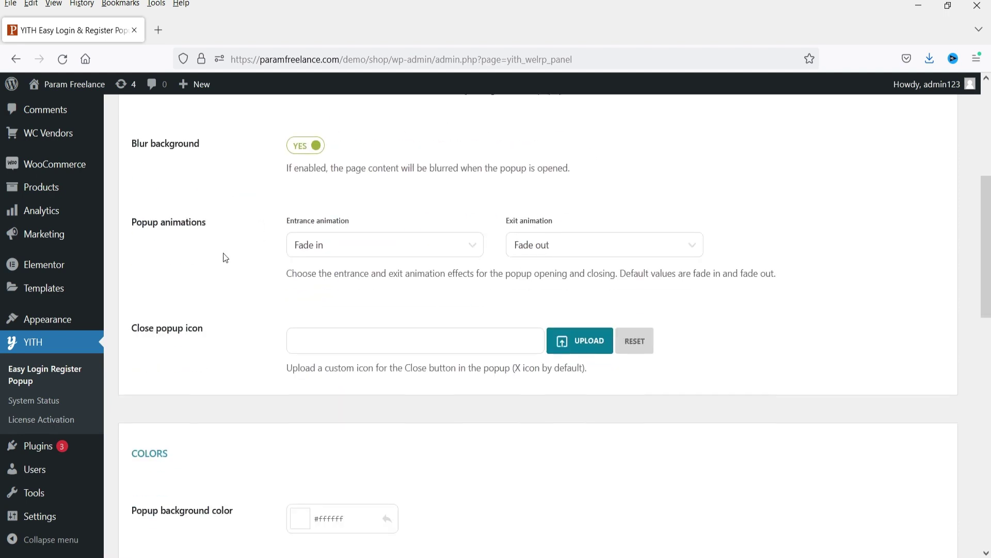
scroll(219, 259, "down", 6)
scroll(365, 255, "down", 7)
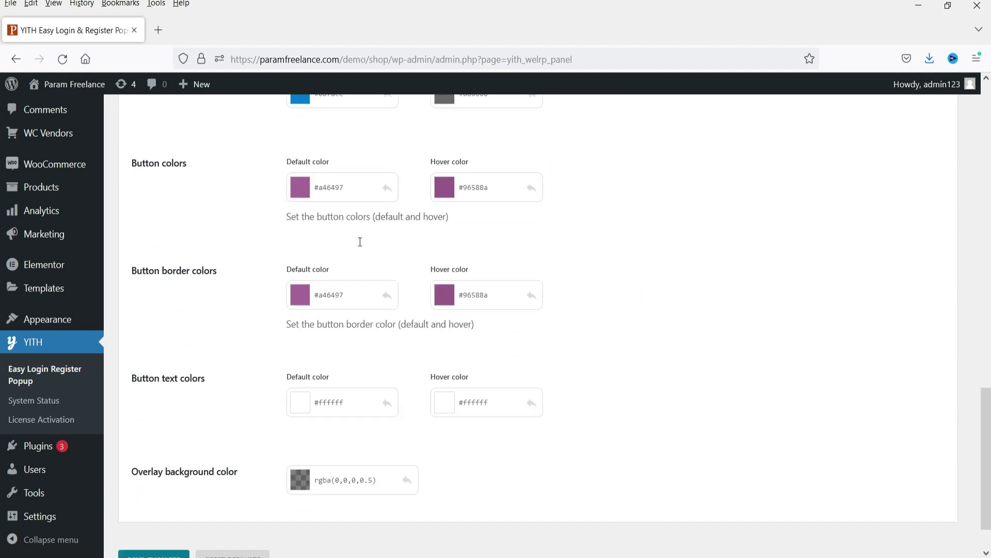
scroll(361, 246, "down", 2)
scroll(519, 258, "up", 5)
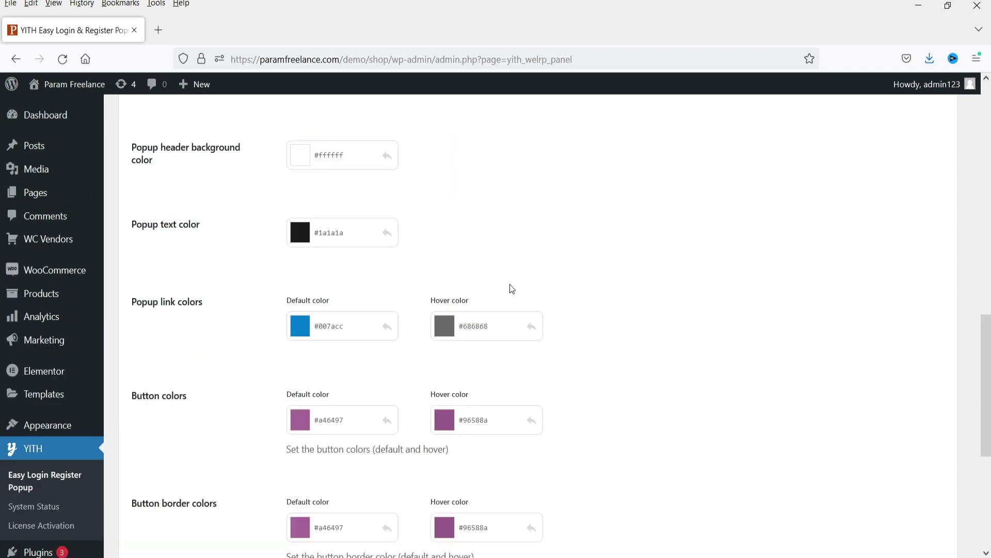
scroll(510, 284, "up", 15)
scroll(692, 271, "down", 6)
scroll(692, 271, "down", 6)
scroll(693, 274, "up", 12)
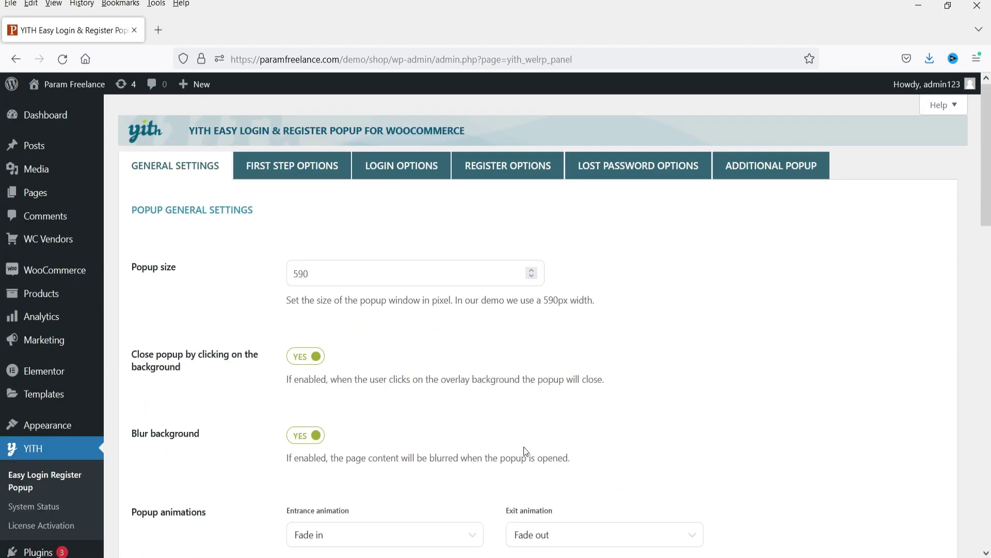
In the popup's First Step Options, switch Facebook login to NO.
left_click(295, 172)
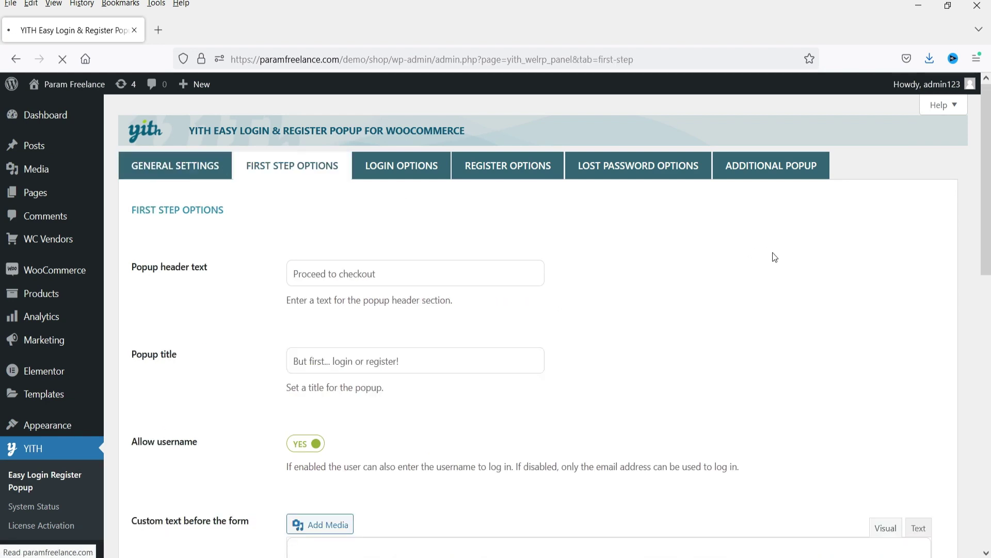
scroll(424, 271, "down", 1)
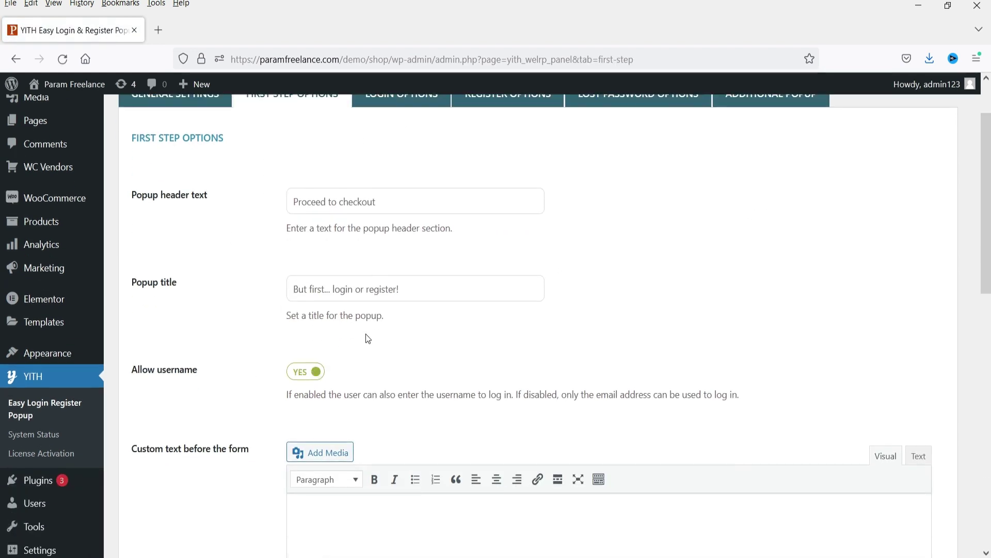
scroll(284, 267, "down", 10)
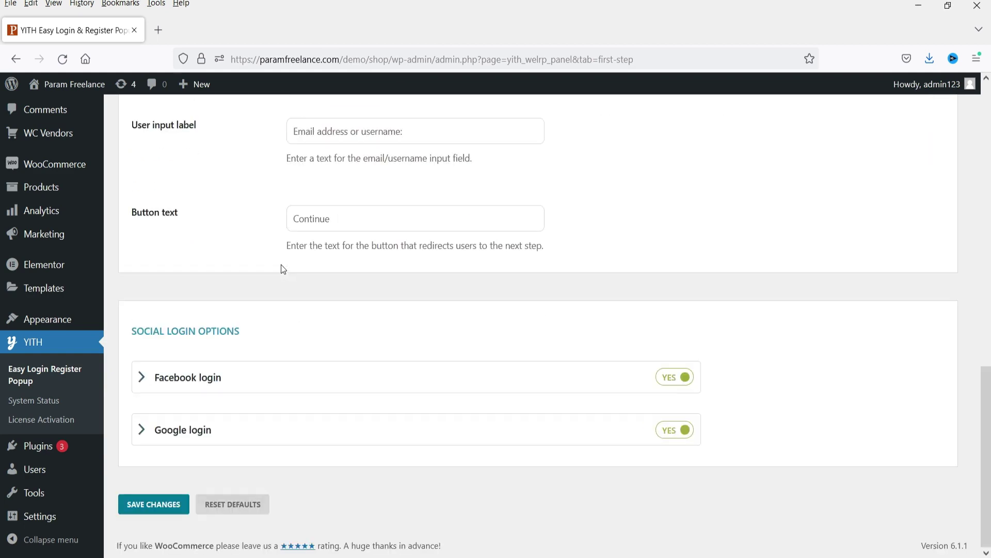
left_click(288, 376)
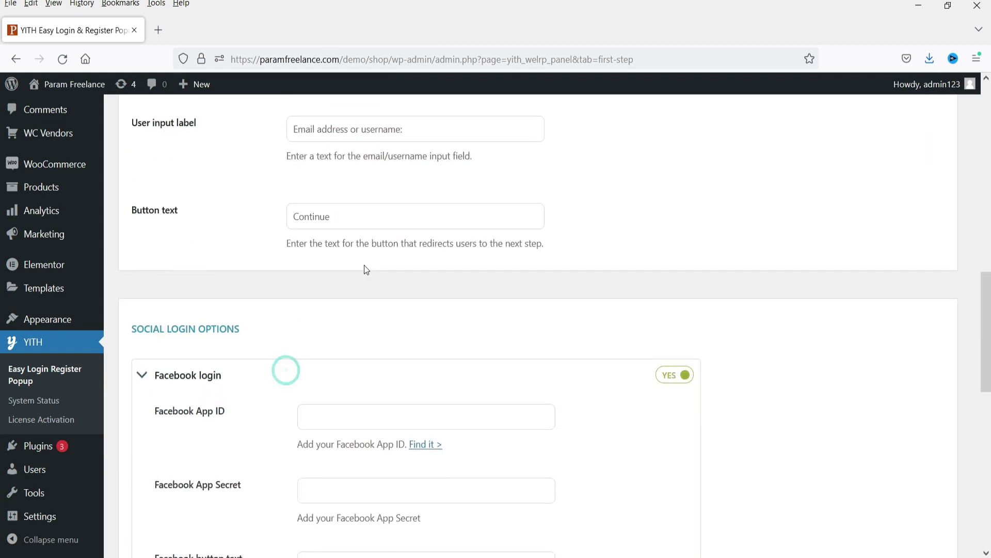
scroll(364, 265, "down", 1)
scroll(808, 317, "down", 2)
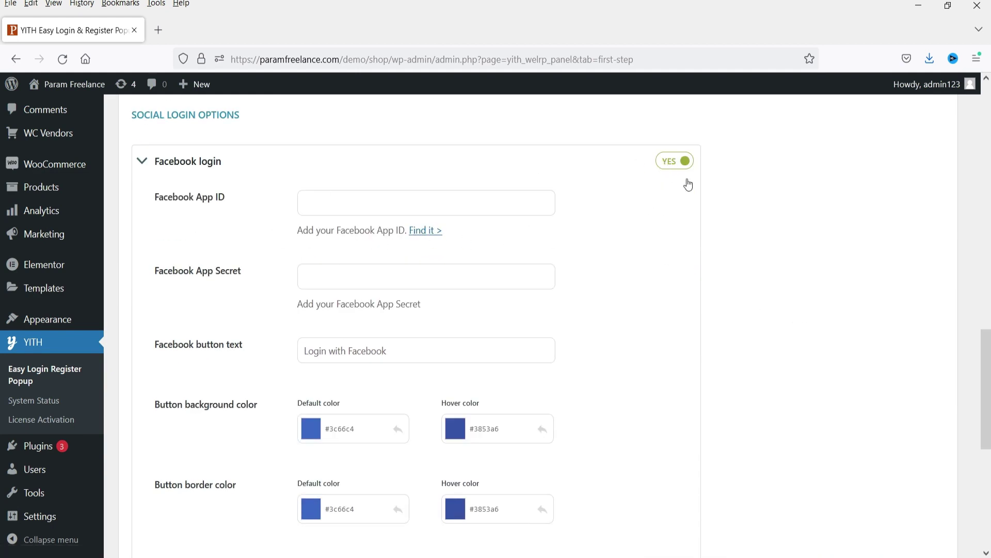
left_click(673, 162)
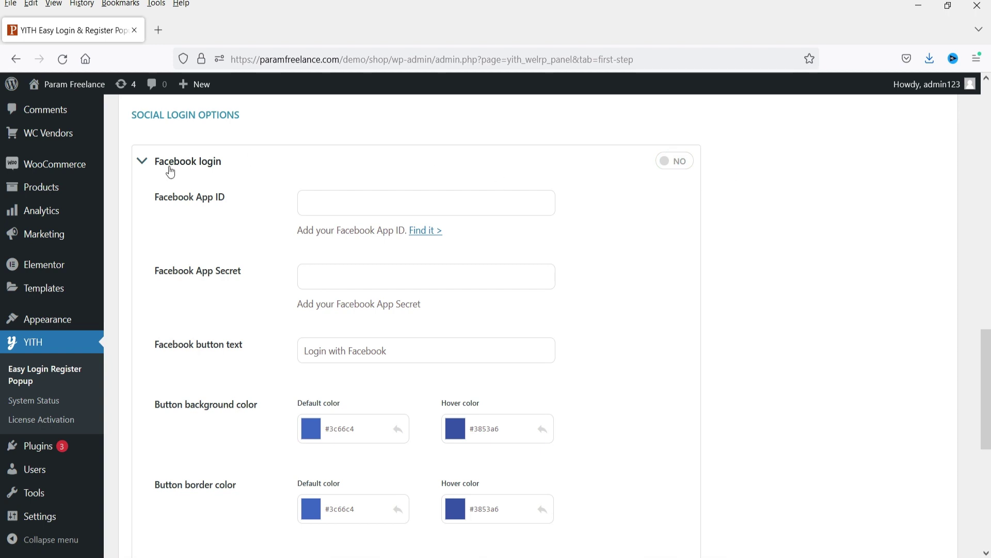
left_click(261, 160)
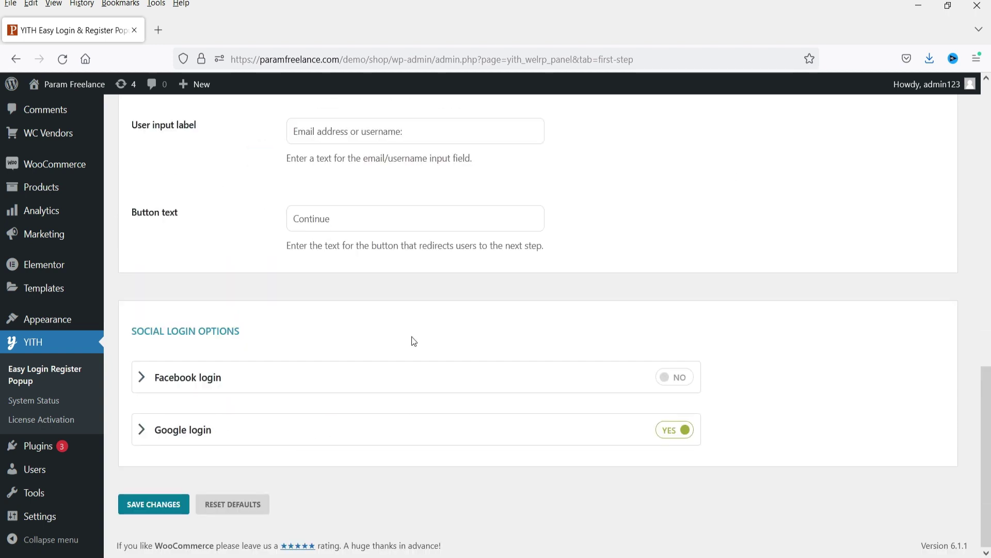
Switch Google login to NO, save changes, and confirm Leave page.
left_click(290, 433)
scroll(755, 237, "down", 5)
left_click(672, 146)
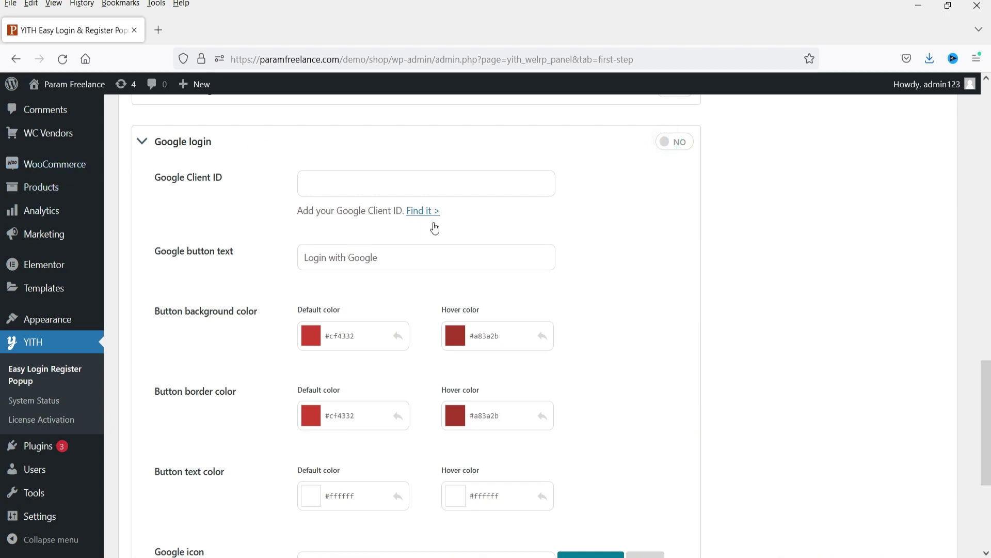
scroll(778, 227, "down", 4)
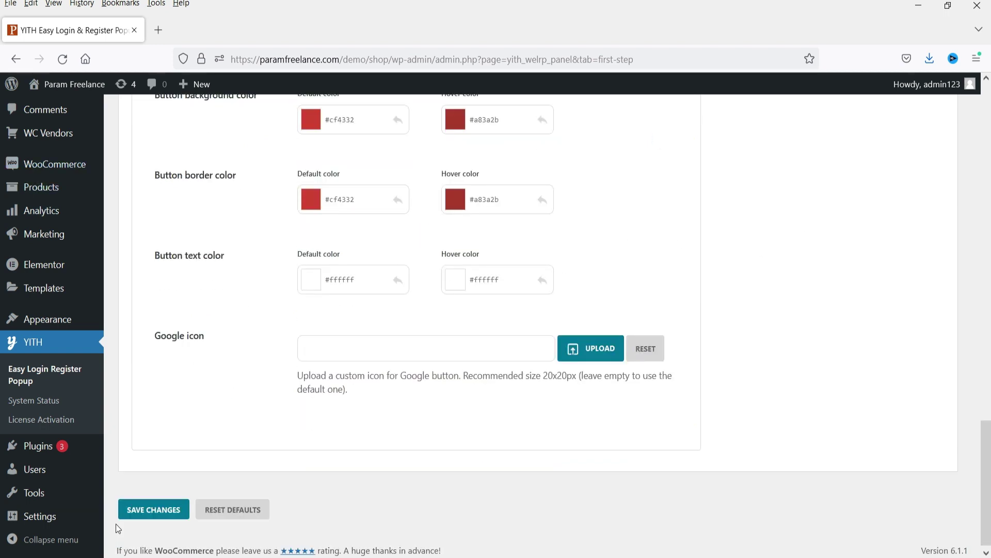
left_click(152, 510)
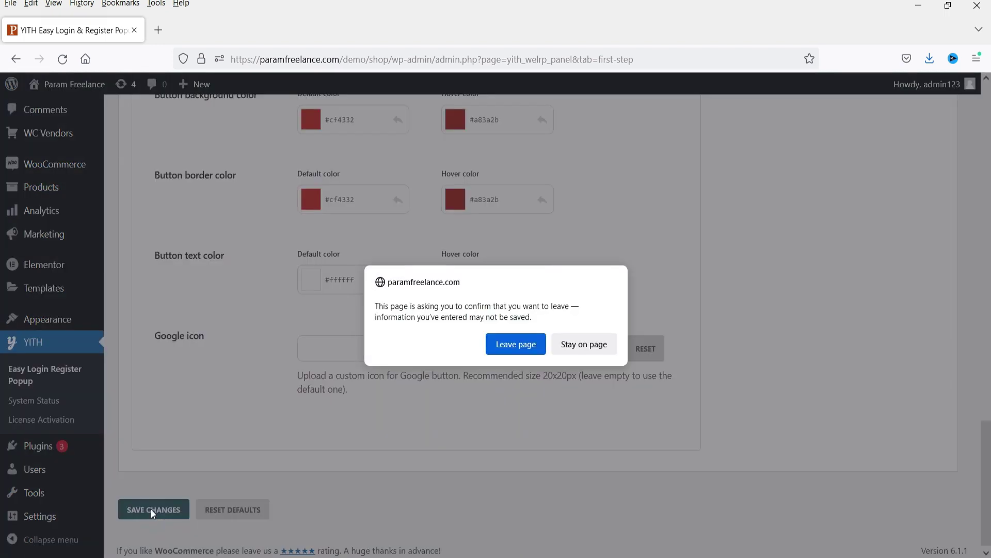
left_click(519, 346)
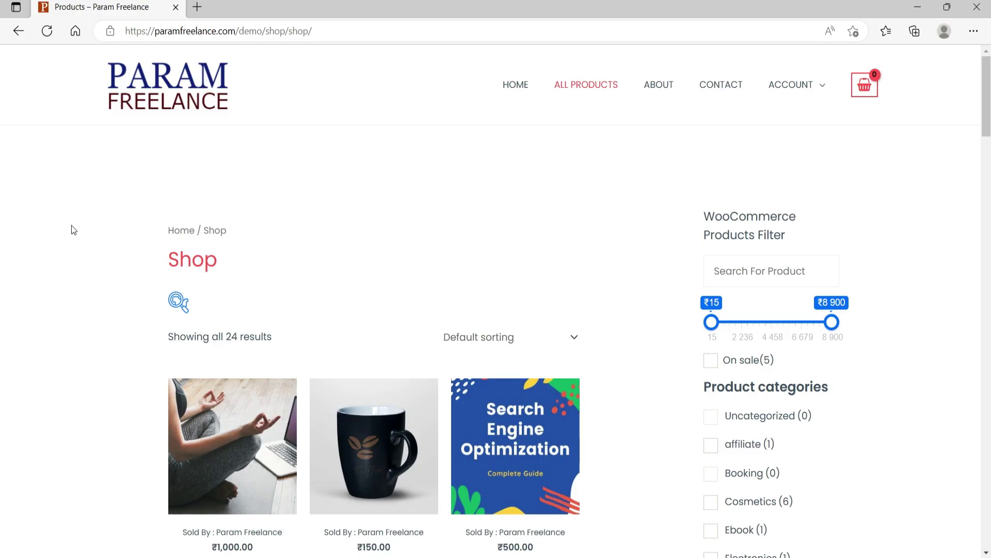
Reload the shop, add the SEO ebook to the cart, and proceed to checkout from the ₹500.00 cart.
key("F5")
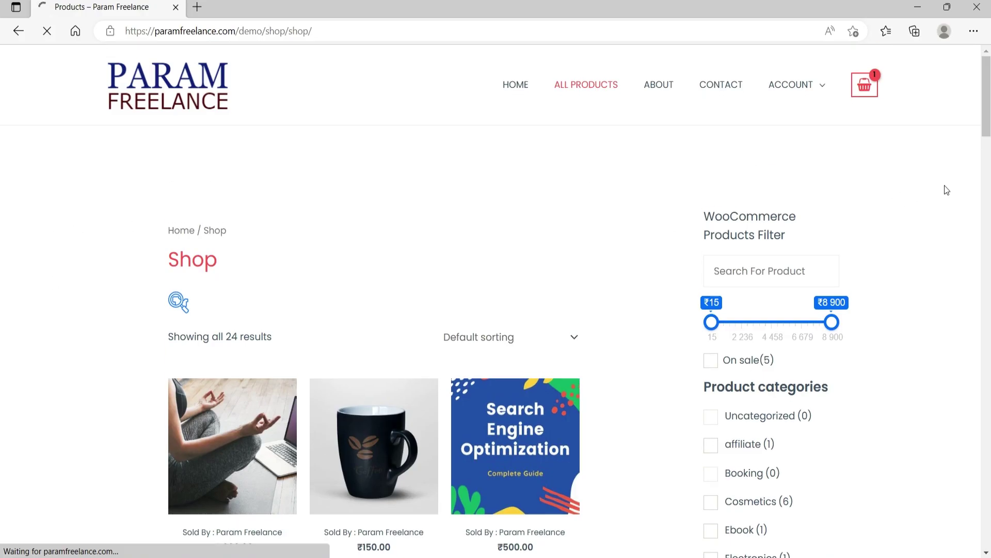
scroll(908, 171, "down", 1)
scroll(906, 166, "down", 5)
left_click(607, 129)
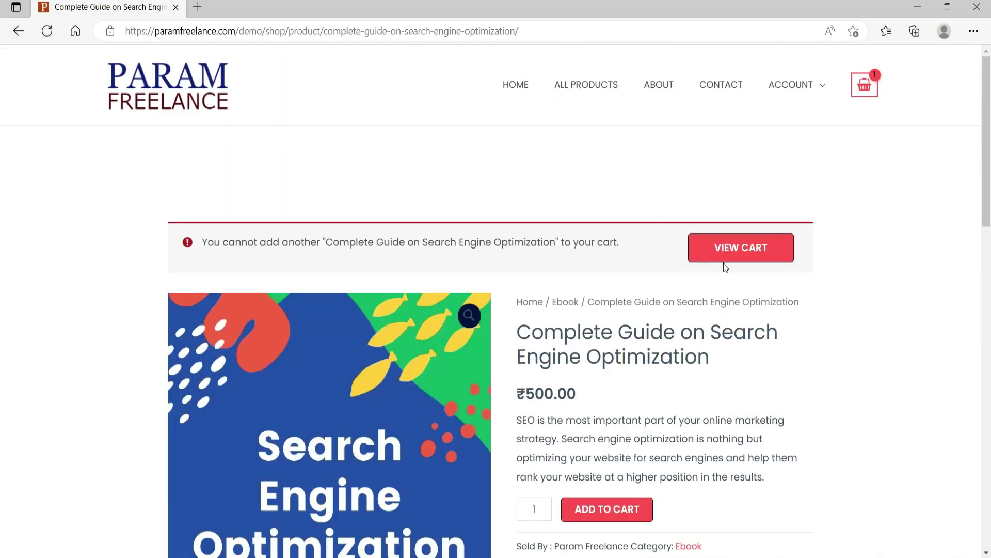
left_click(752, 255)
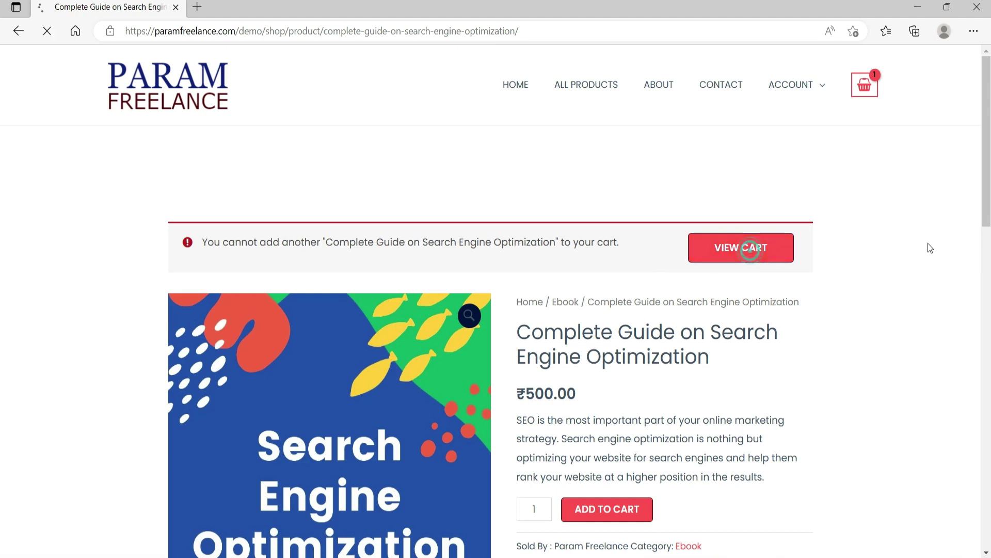
scroll(923, 209, "down", 2)
scroll(919, 217, "down", 2)
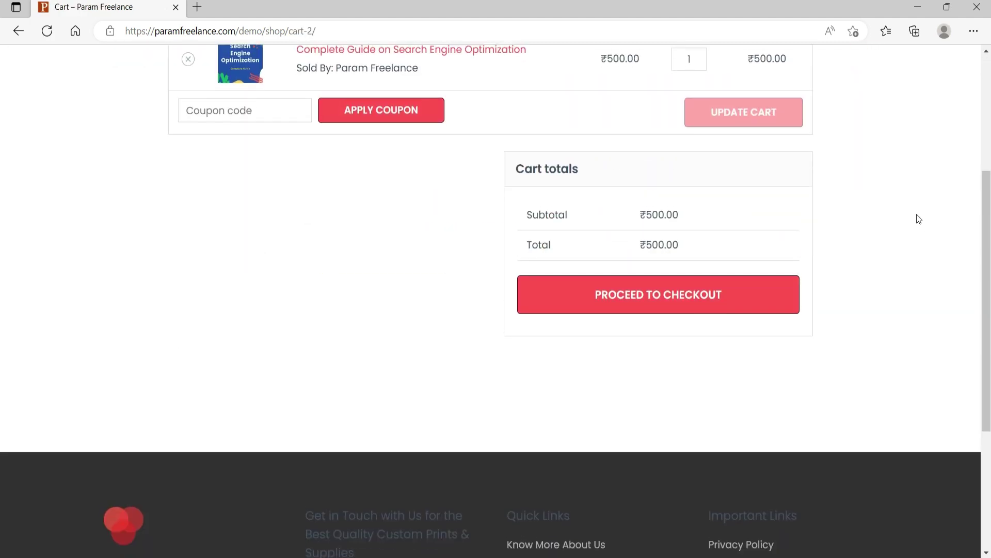
scroll(918, 217, "up", 4)
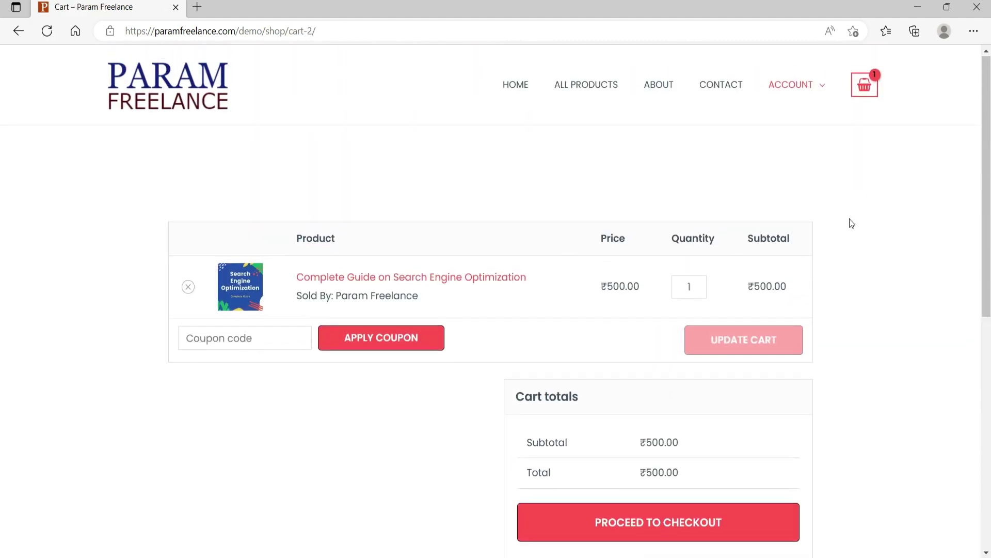
scroll(852, 219, "down", 1)
left_click(657, 444)
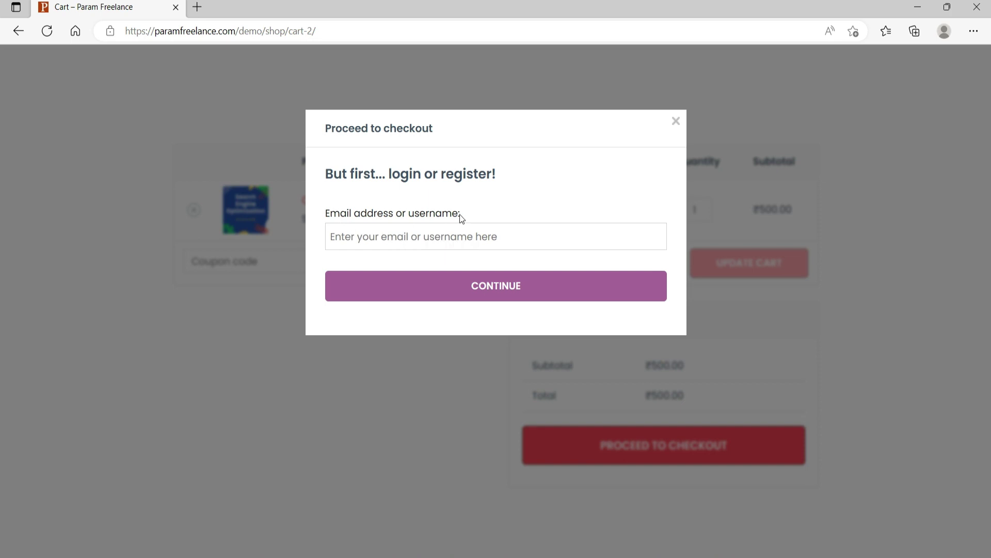
Enter the customer's saved e-mail in the checkout popup and continue.
left_click(411, 235)
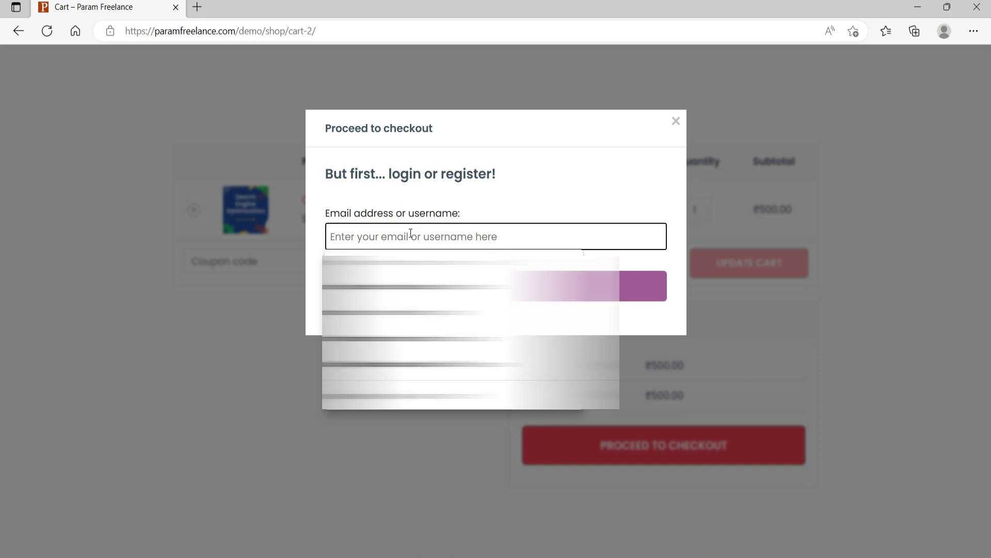
key("Down")
key("Return")
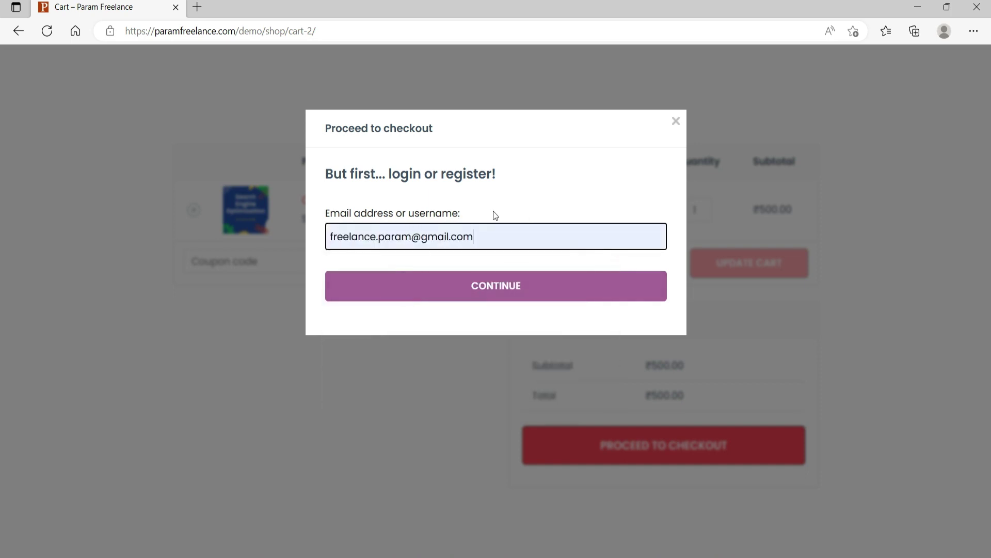
left_click(493, 289)
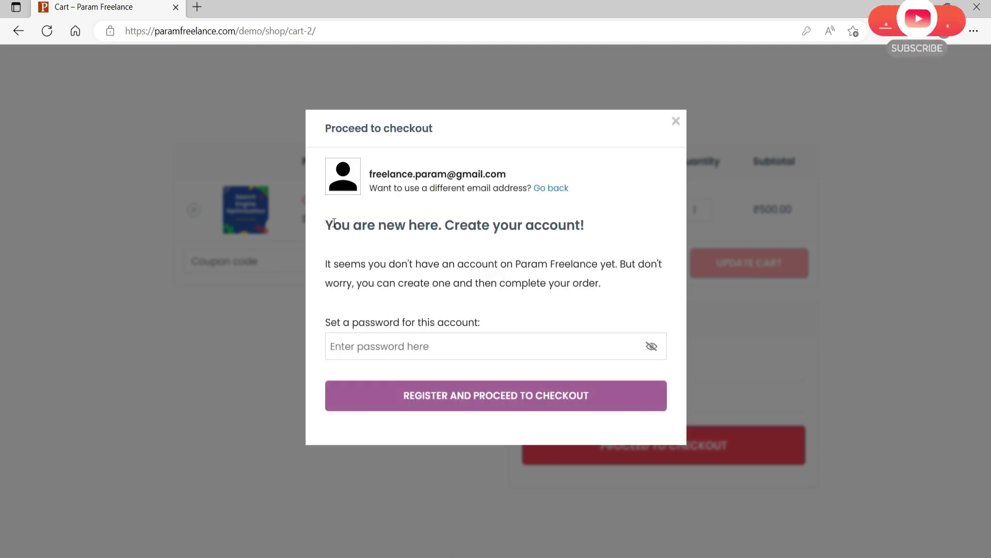
Review the create-your-account step, which has no Google login, then close the popup.
left_click_drag(446, 225, 335, 226)
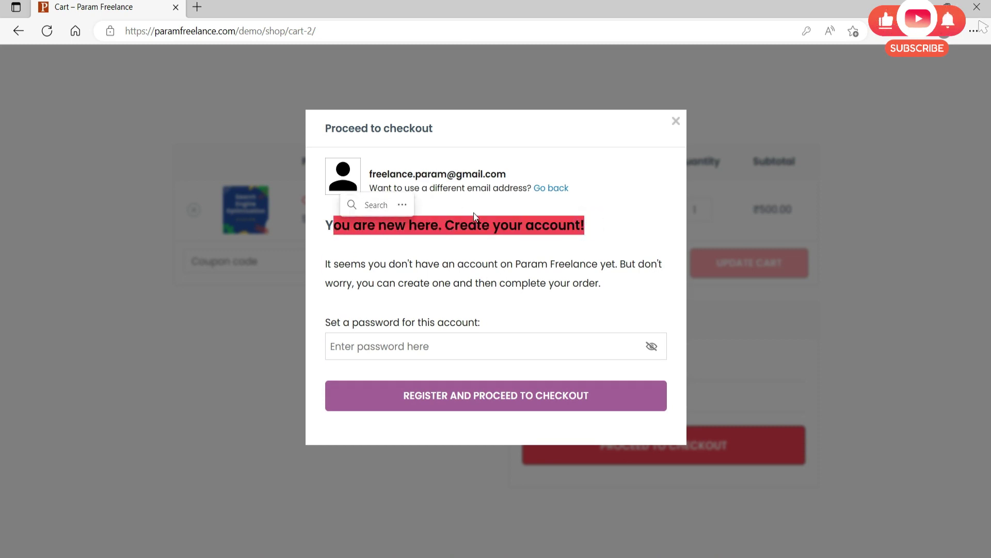
left_click(519, 255)
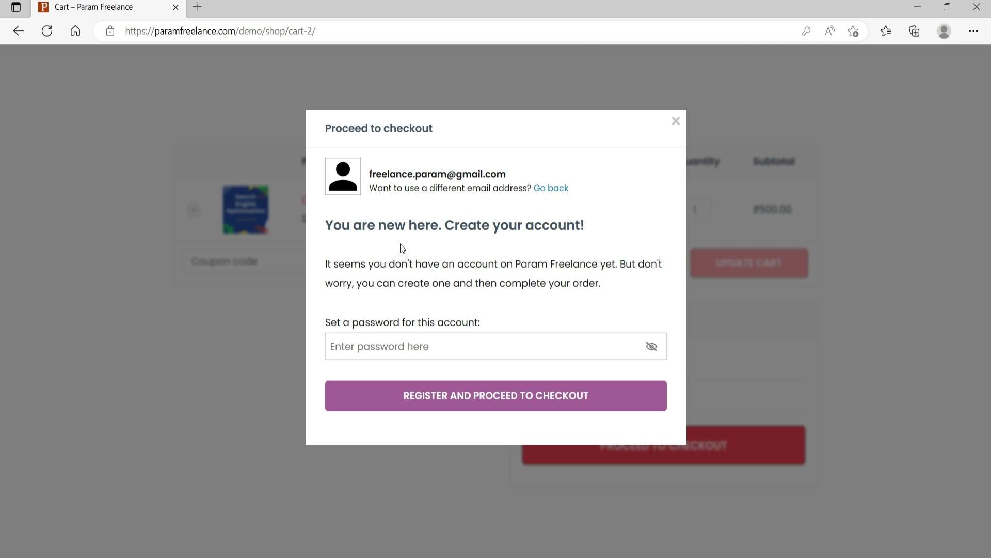
left_click(395, 343)
left_click(486, 269)
left_click(675, 122)
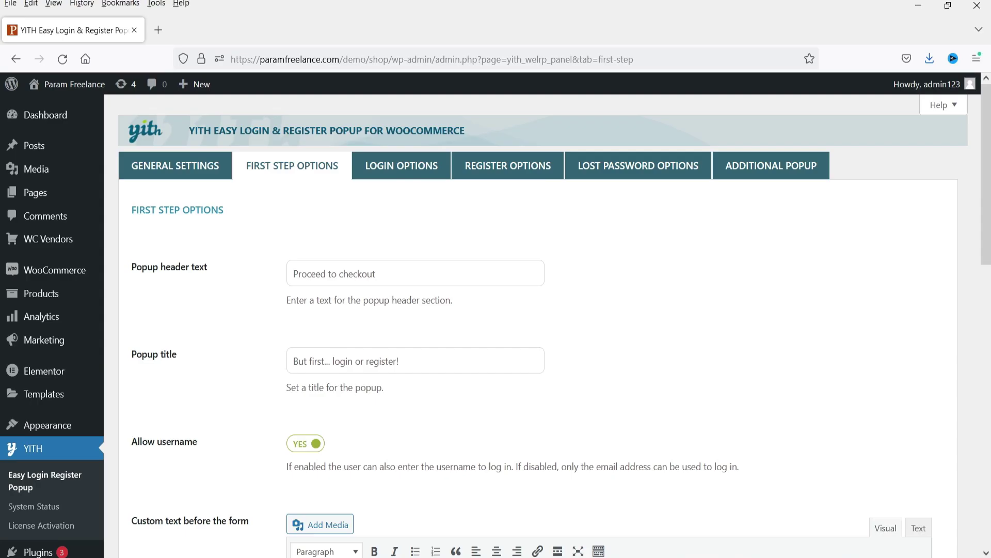
Scroll through the Login Options tab and its popup title, then switch to Register Options.
scroll(590, 206, "down", 7)
scroll(592, 209, "down", 3)
scroll(578, 209, "up", 10)
left_click(377, 165)
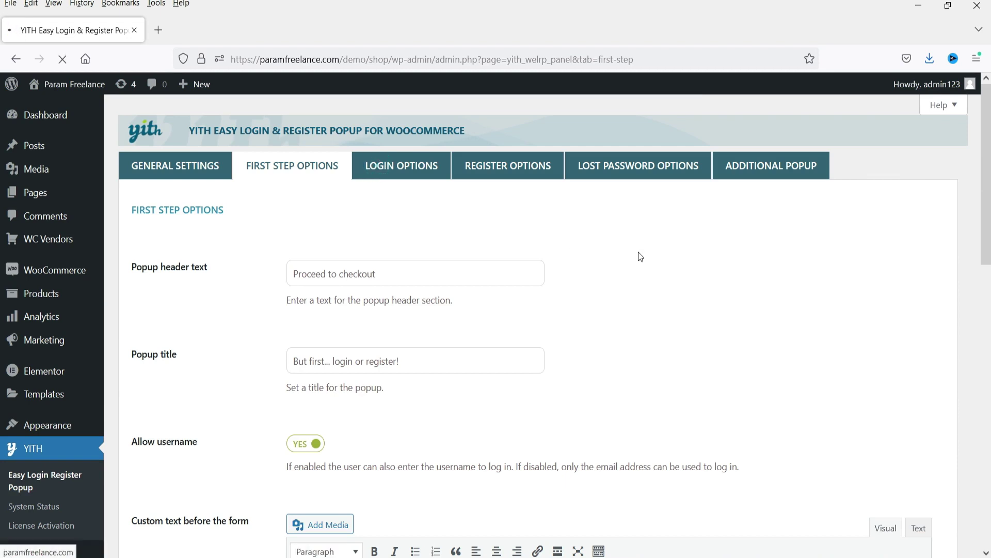
scroll(638, 253, "down", 1)
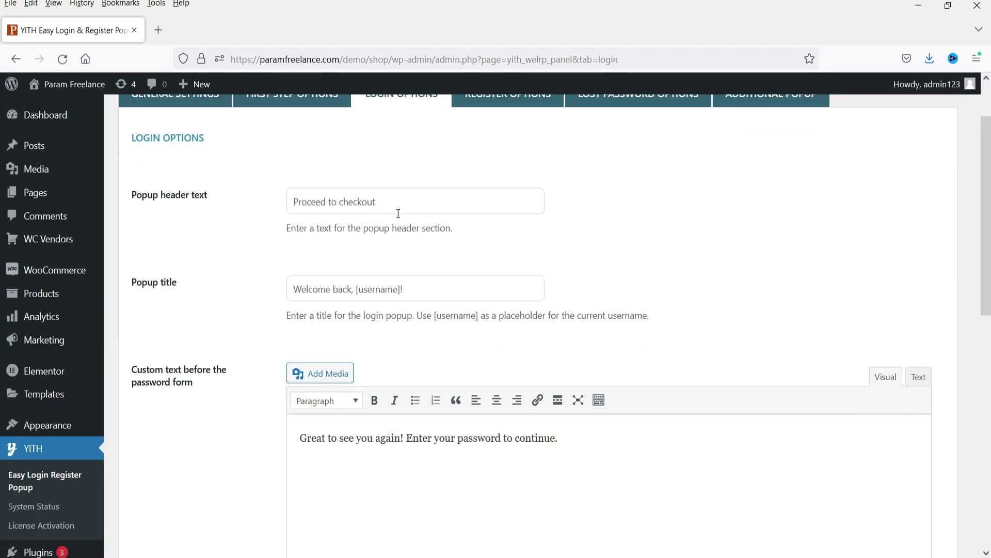
scroll(604, 248, "down", 1)
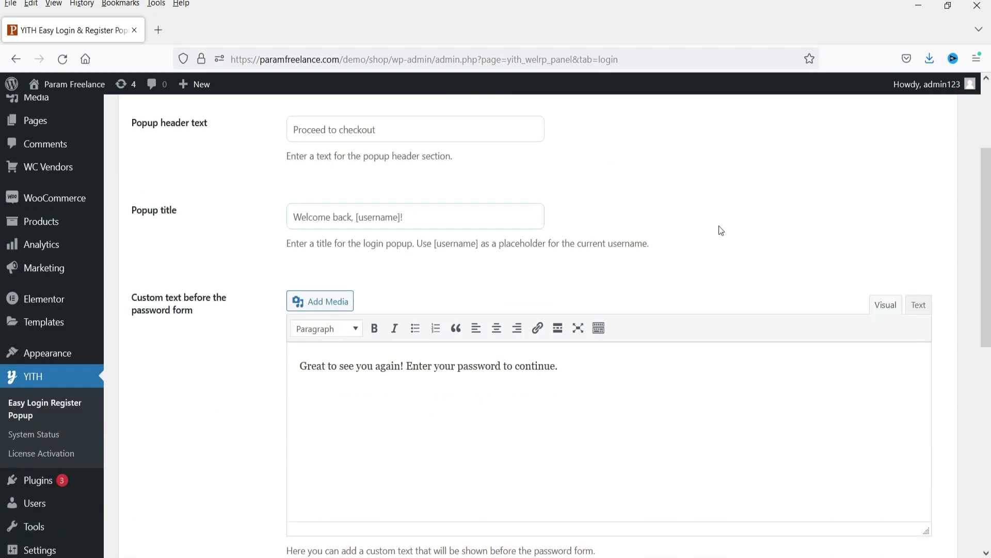
left_click(464, 222)
scroll(357, 293, "down", 1)
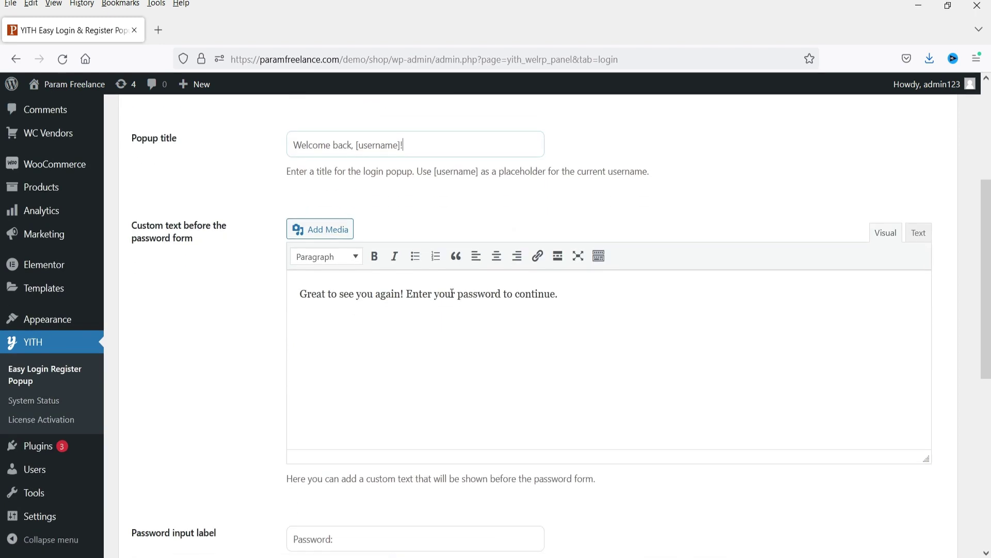
scroll(246, 272, "down", 4)
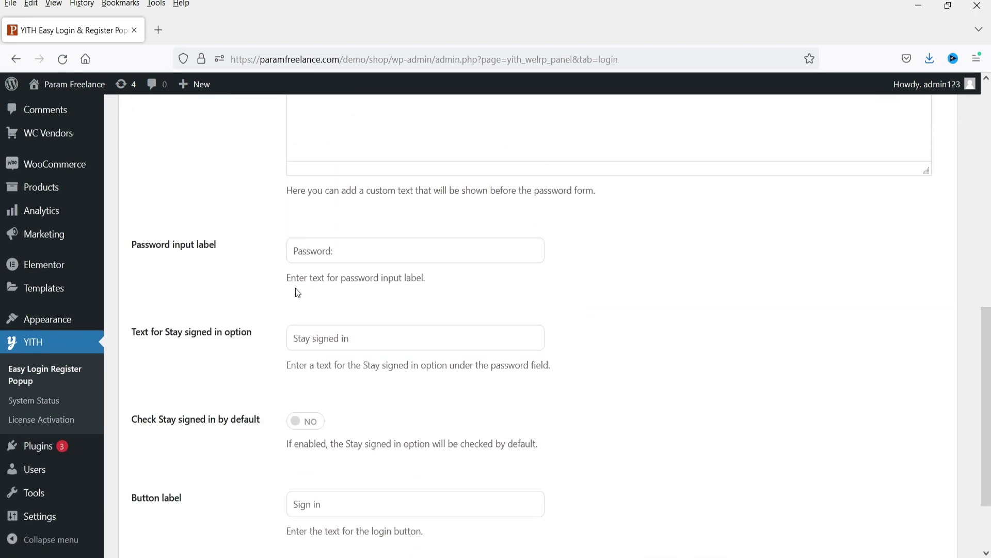
scroll(298, 293, "down", 2)
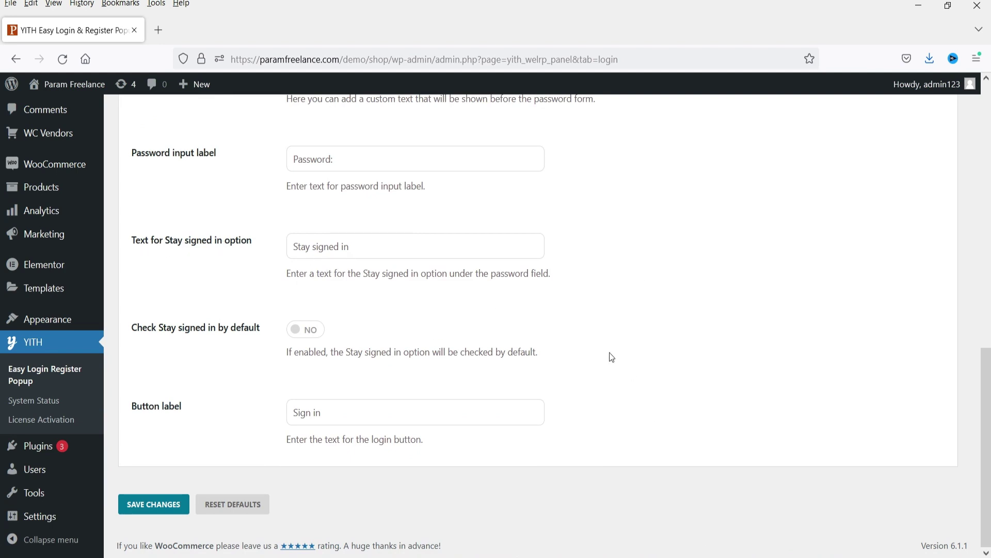
scroll(420, 343, "up", 10)
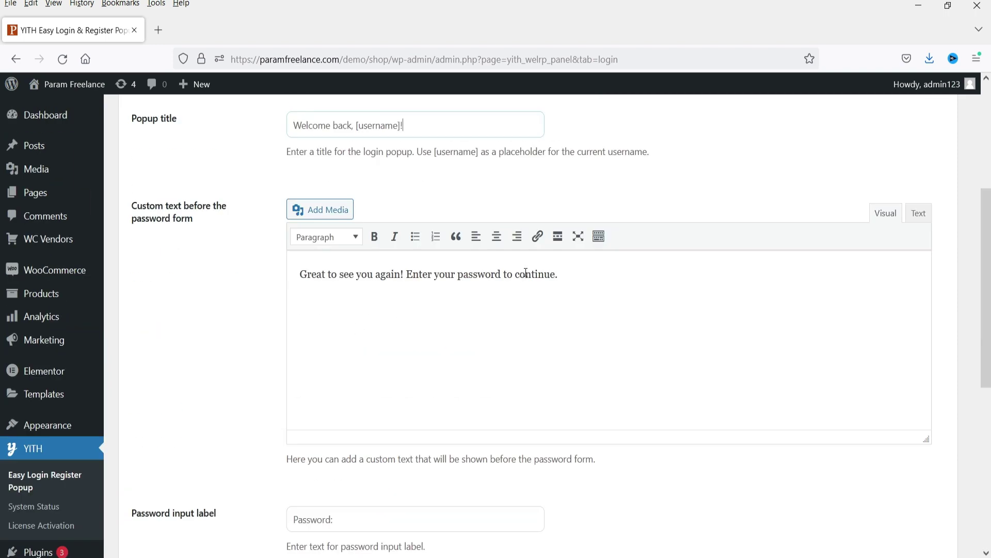
left_click(510, 172)
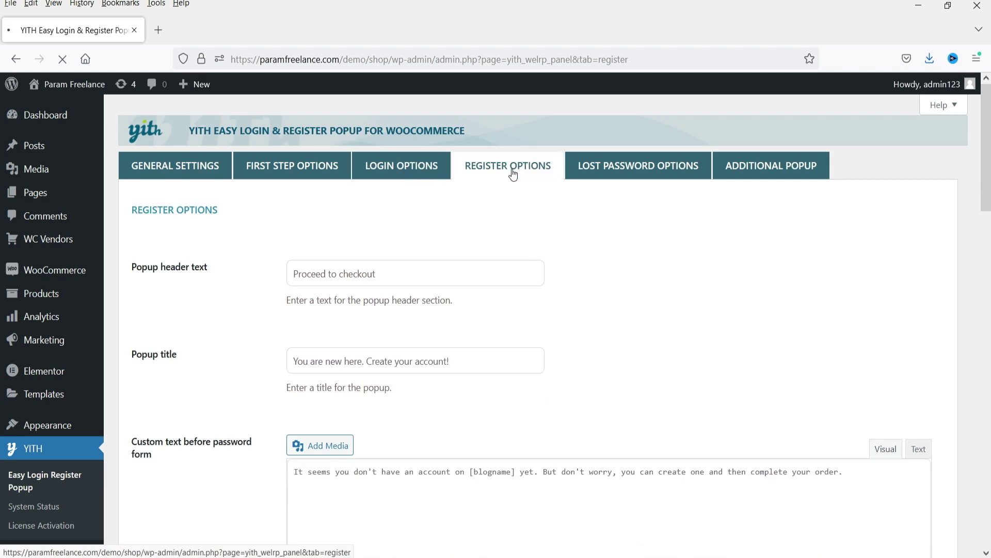
Select the register popup title, then run checkout from the cart with a saved e-mail.
triple_click(504, 359)
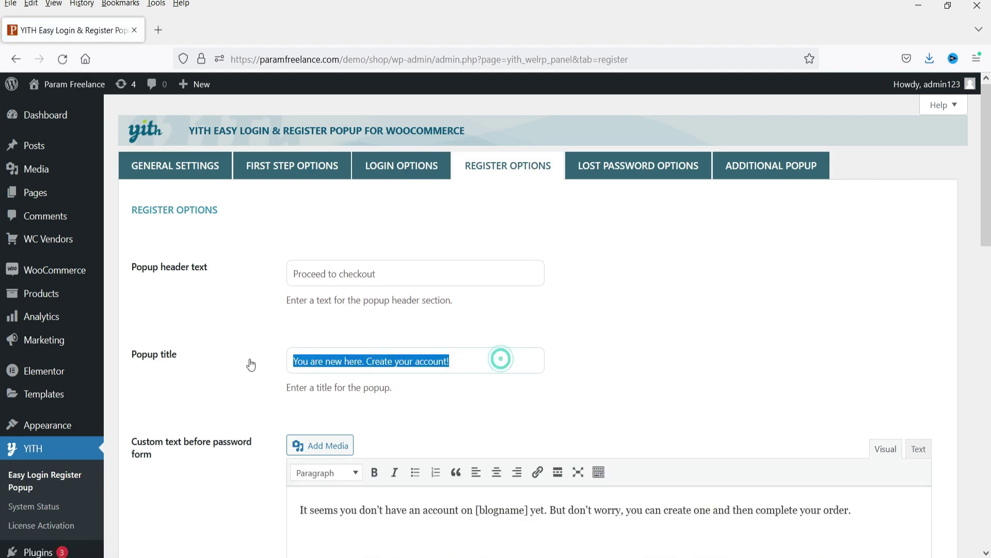
scroll(693, 321, "down", 1)
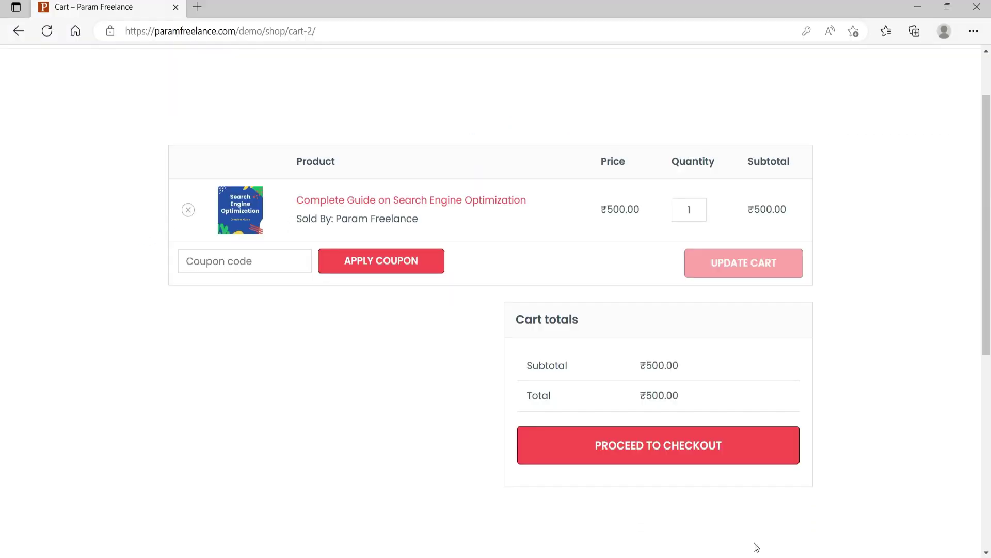
left_click(658, 457)
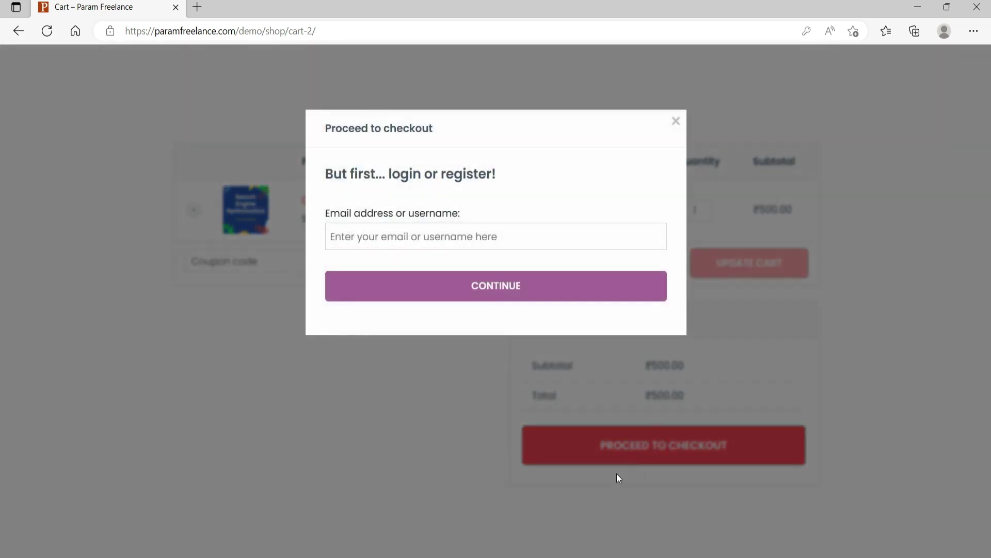
left_click(378, 228)
left_click(378, 274)
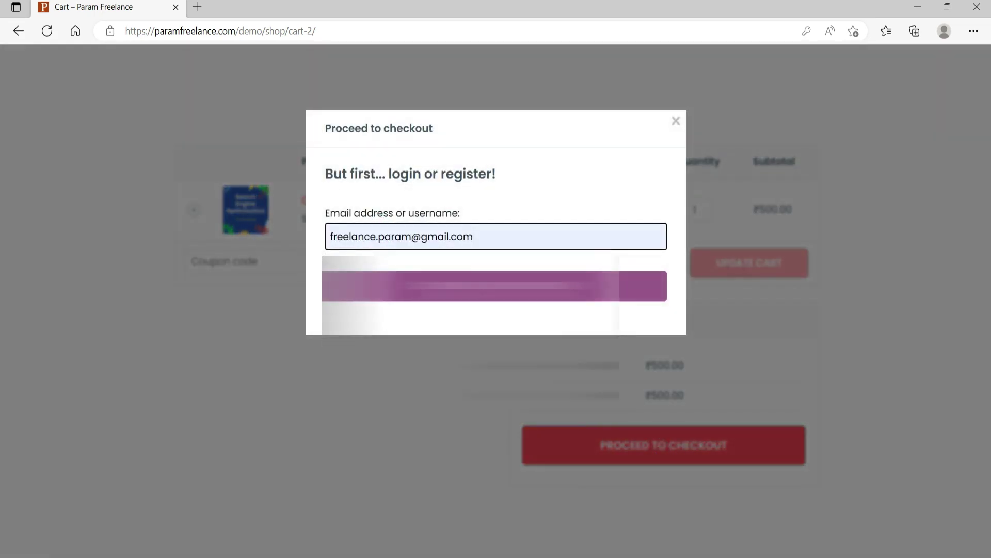
left_click(378, 285)
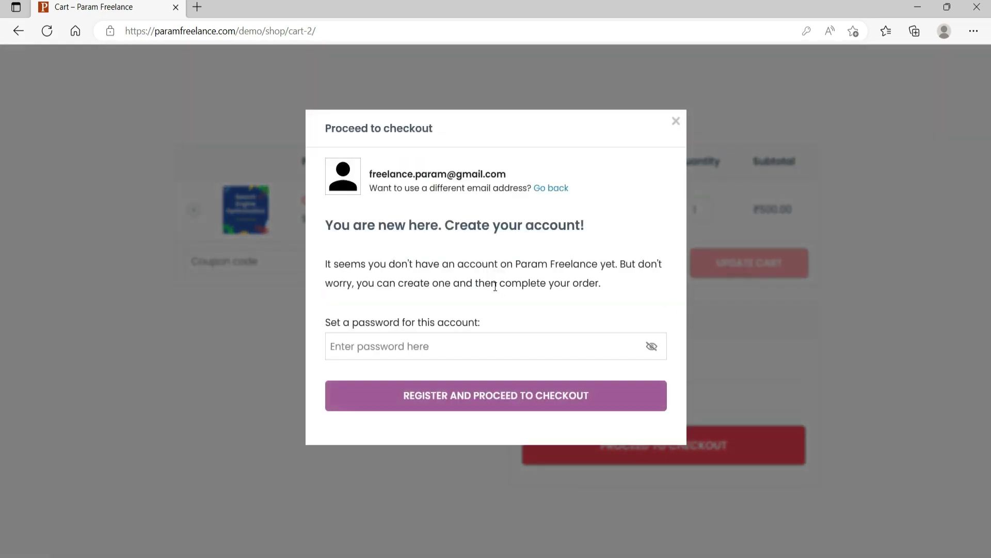
Highlight the popup's create-account title and custom text, matching them to the settings field.
left_click_drag(342, 223, 592, 228)
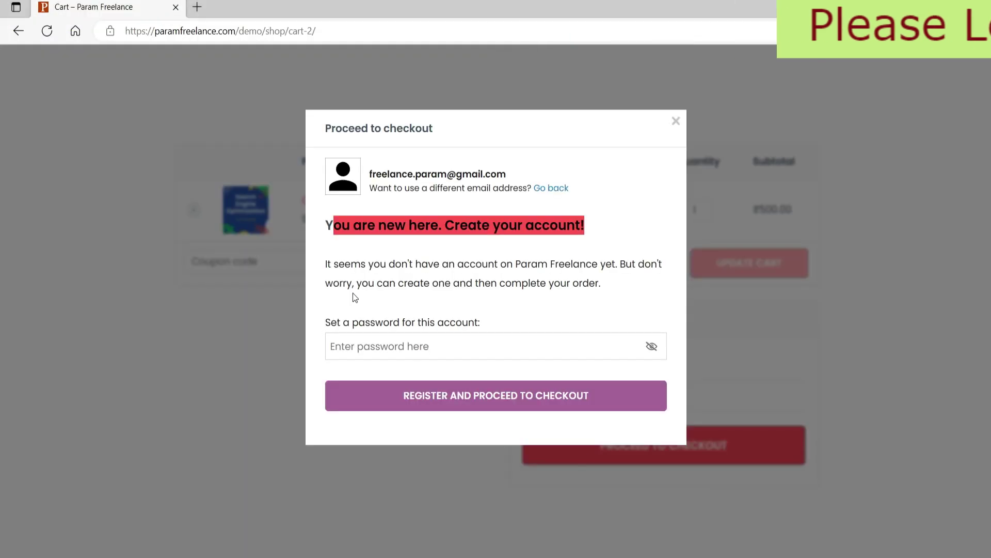
left_click_drag(389, 264, 589, 283)
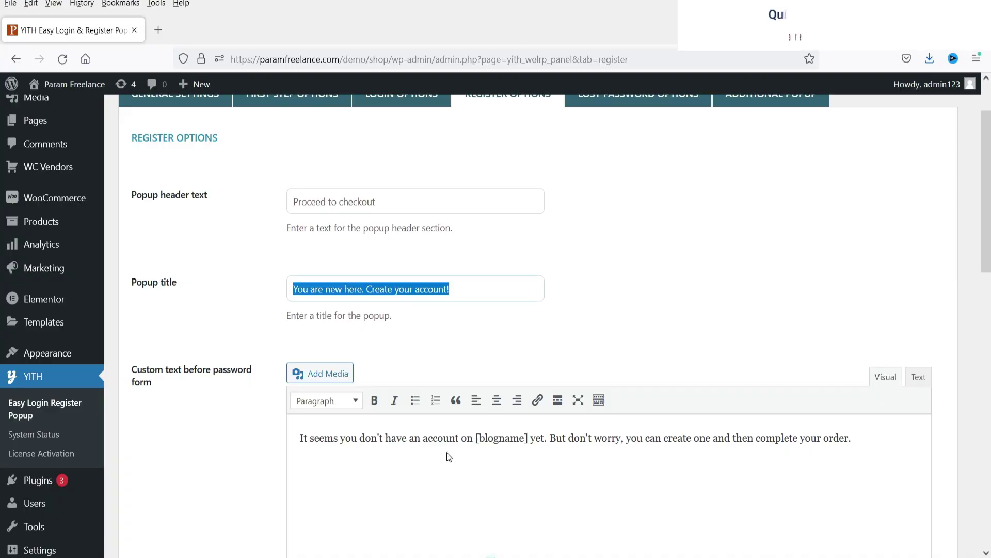
scroll(405, 327, "down", 4)
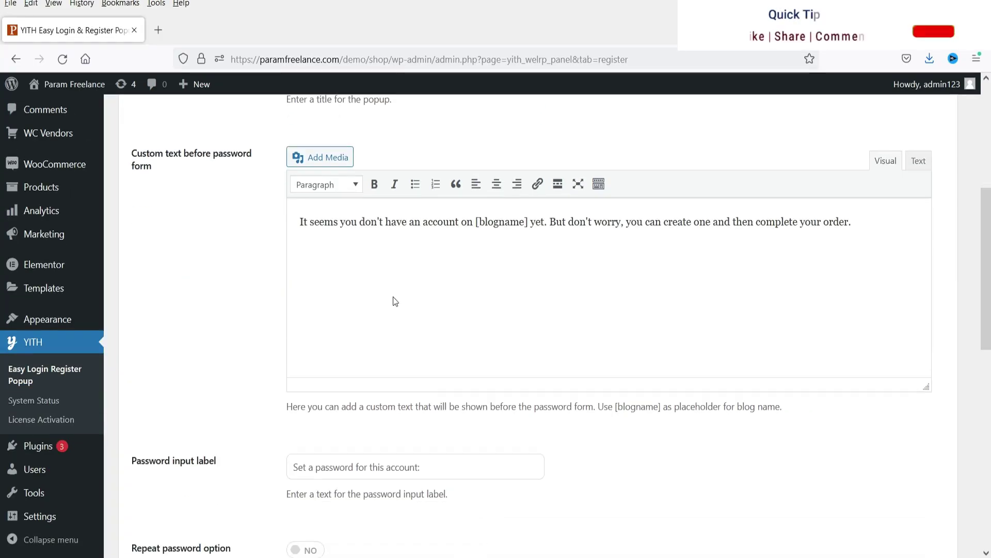
left_click_drag(346, 222, 852, 226)
left_click(780, 253)
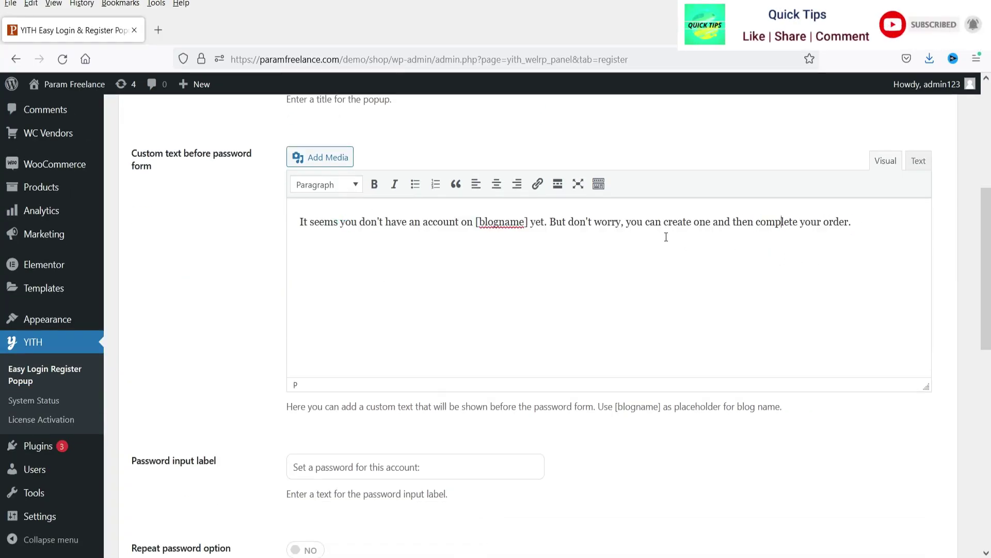
scroll(635, 236, "down", 3)
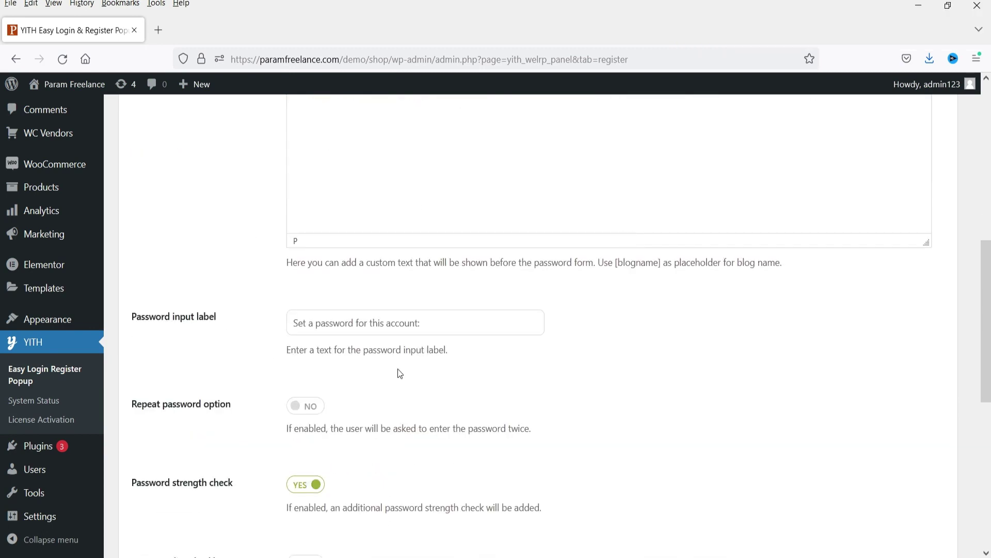
scroll(333, 263, "down", 2)
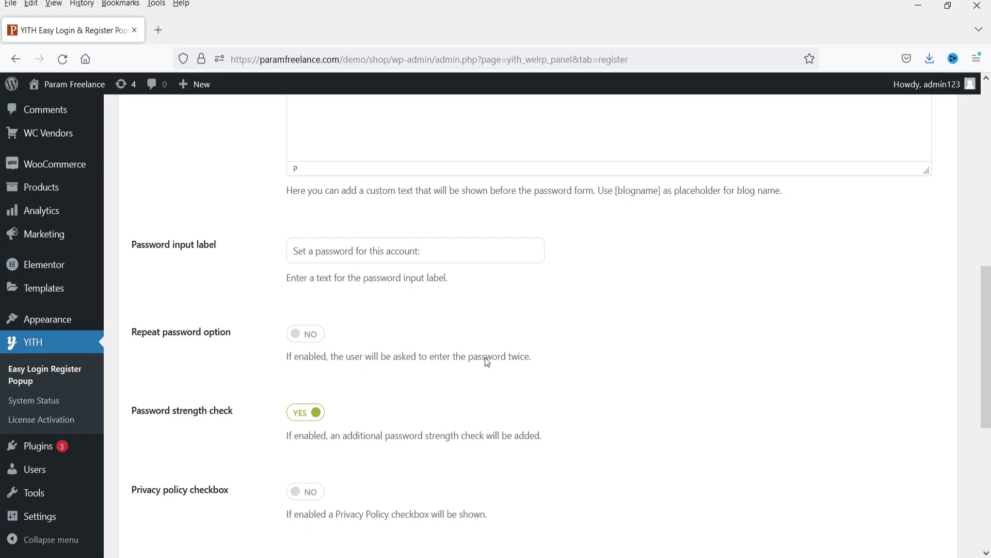
Switch the register popup's Privacy policy checkbox option to YES.
scroll(487, 357, "down", 5)
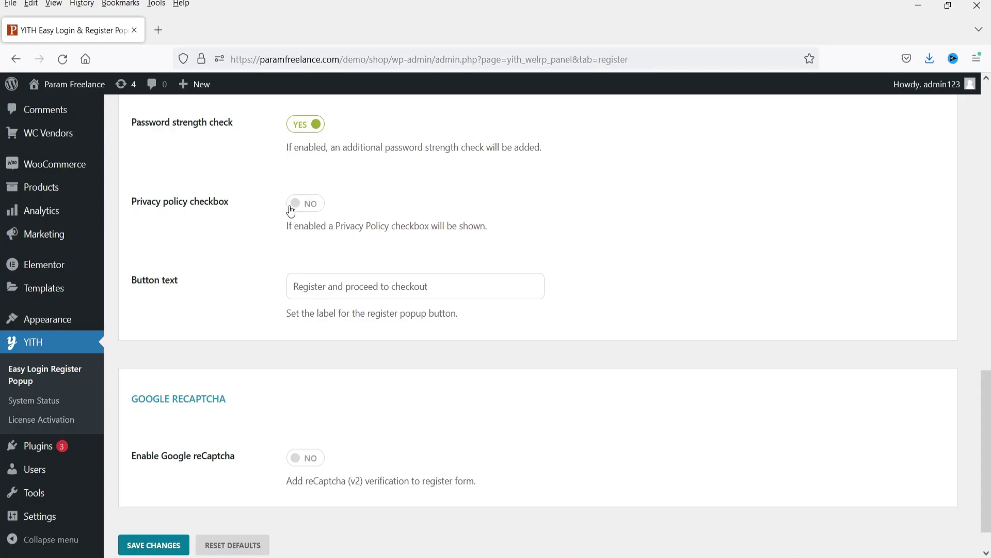
left_click(304, 204)
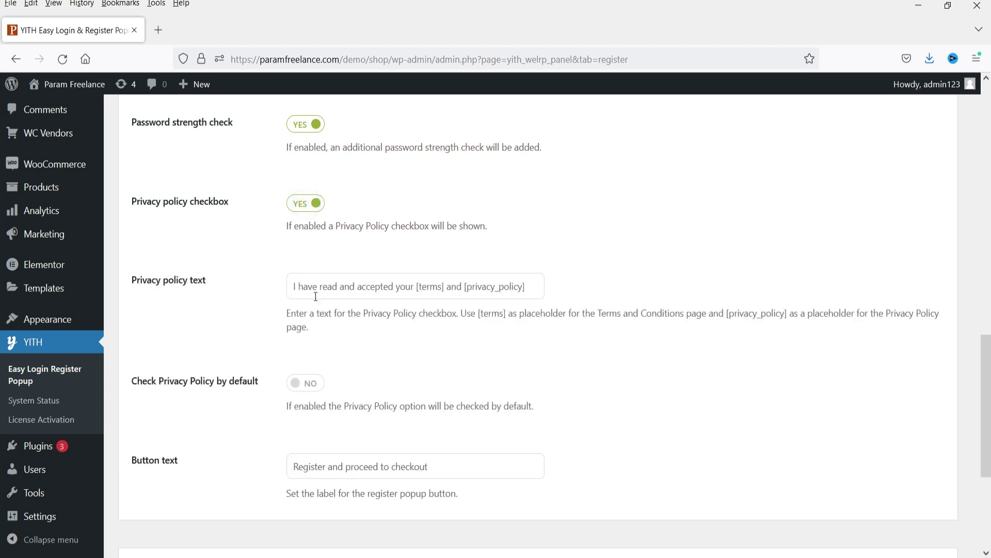
scroll(486, 344, "down", 3)
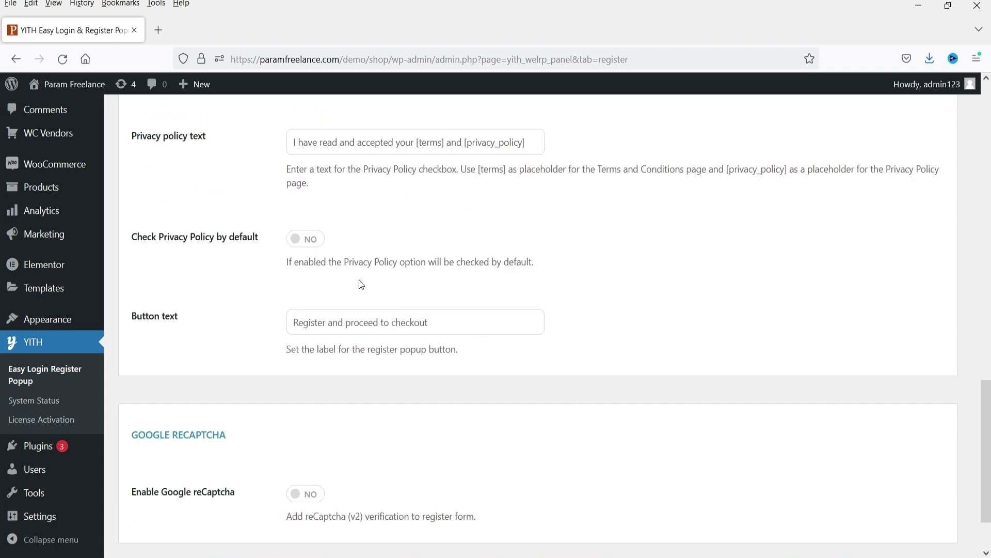
scroll(442, 256, "down", 2)
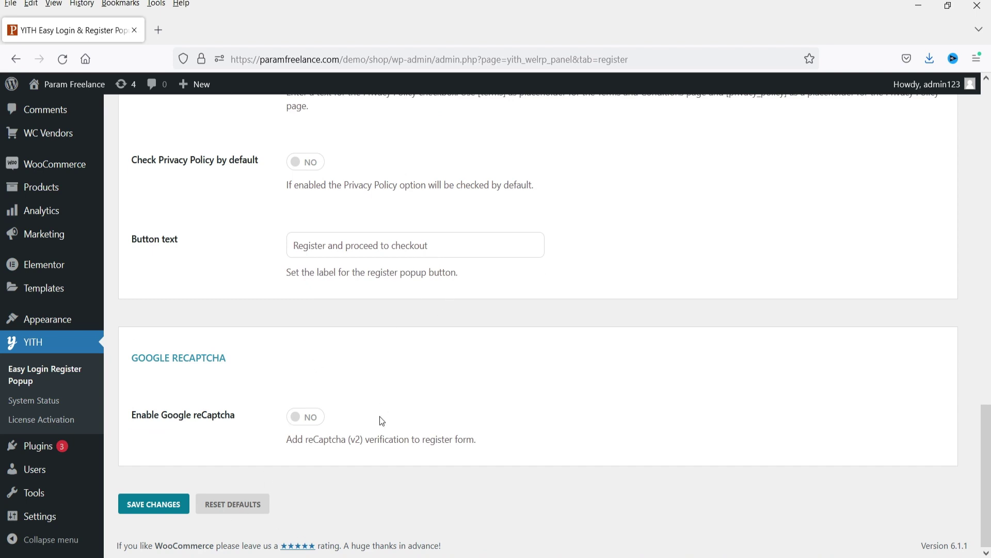
Try the Enable Google reCaptcha toggle and its Private Key field, then toggle it back.
left_click(307, 420)
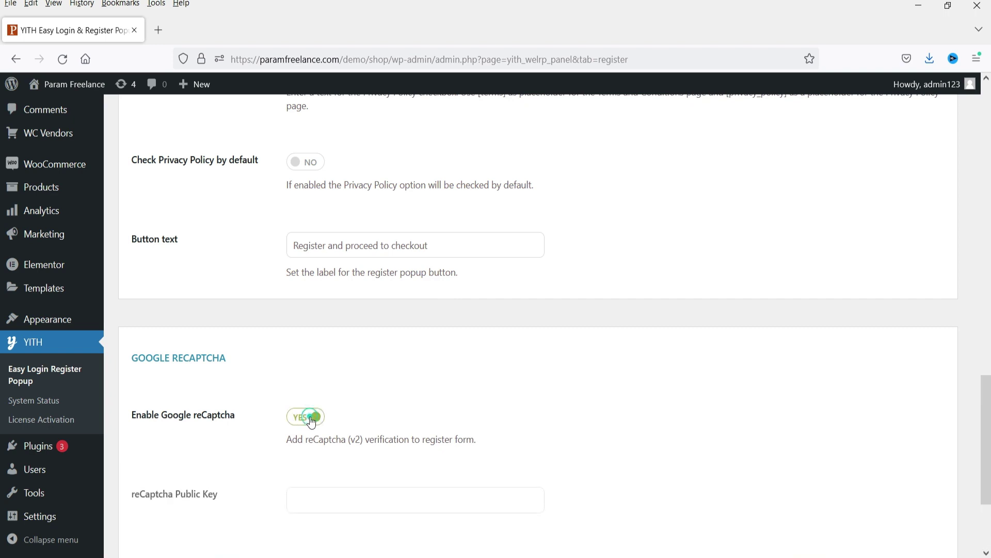
scroll(395, 333, "down", 3)
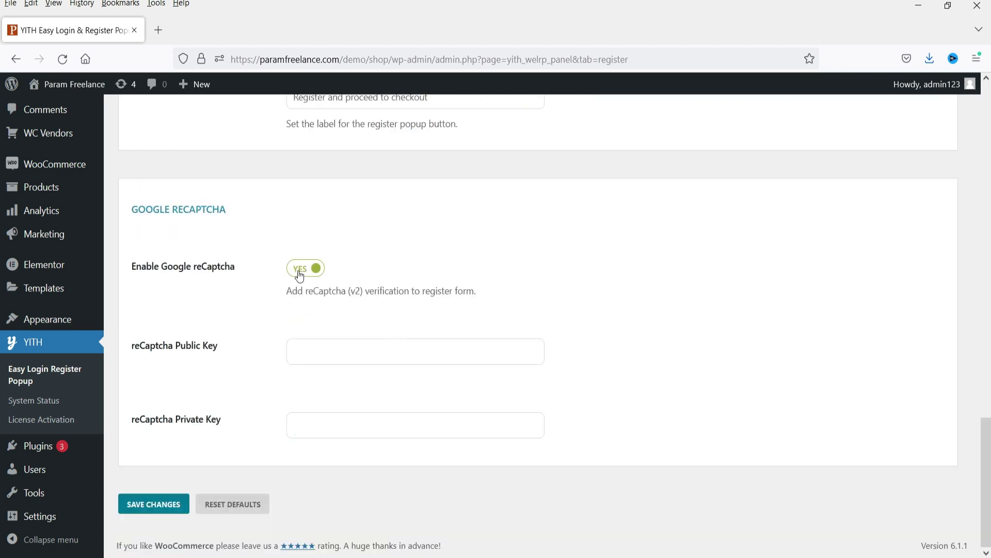
left_click(332, 425)
left_click(295, 273)
scroll(442, 293, "up", 15)
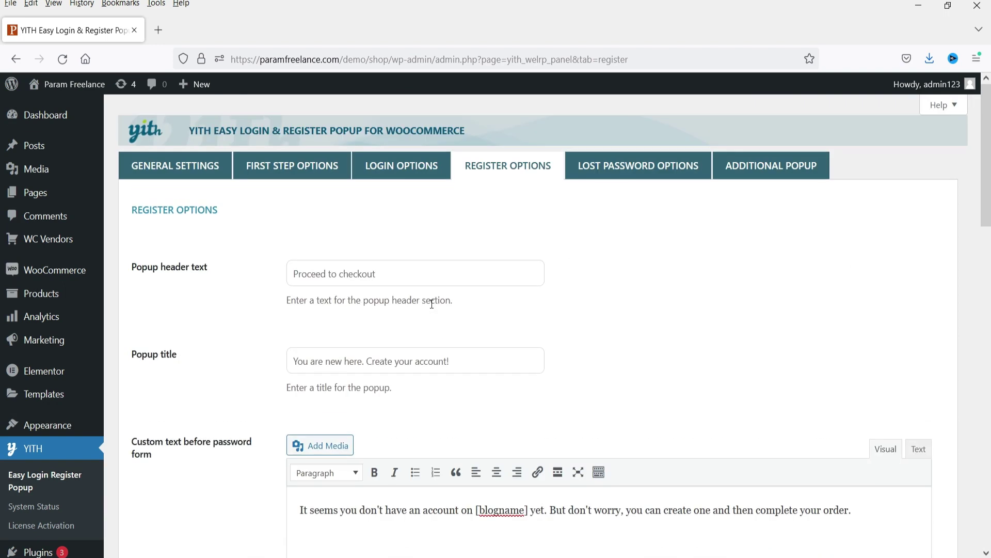
Leave the unsaved register settings and review the Lost Password Options.
left_click(622, 170)
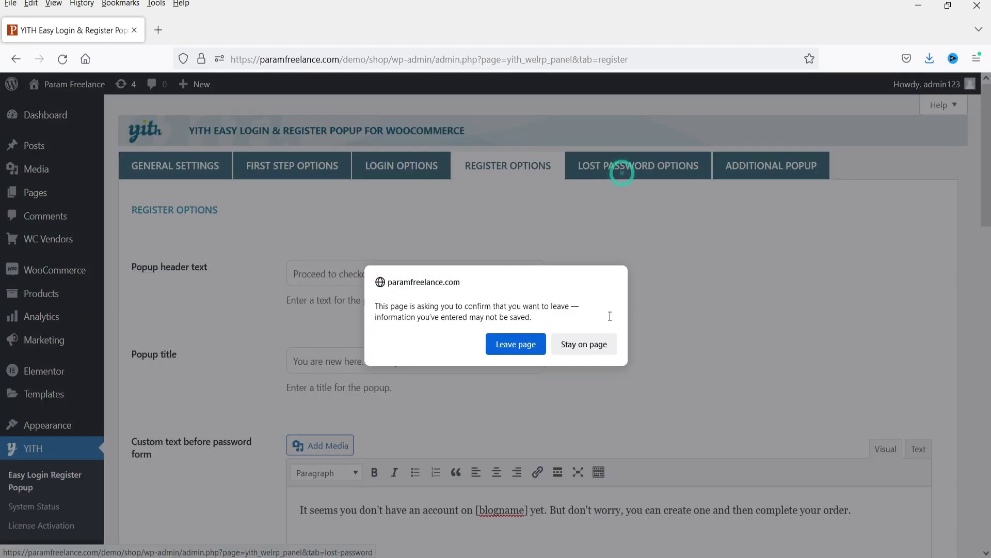
left_click(516, 344)
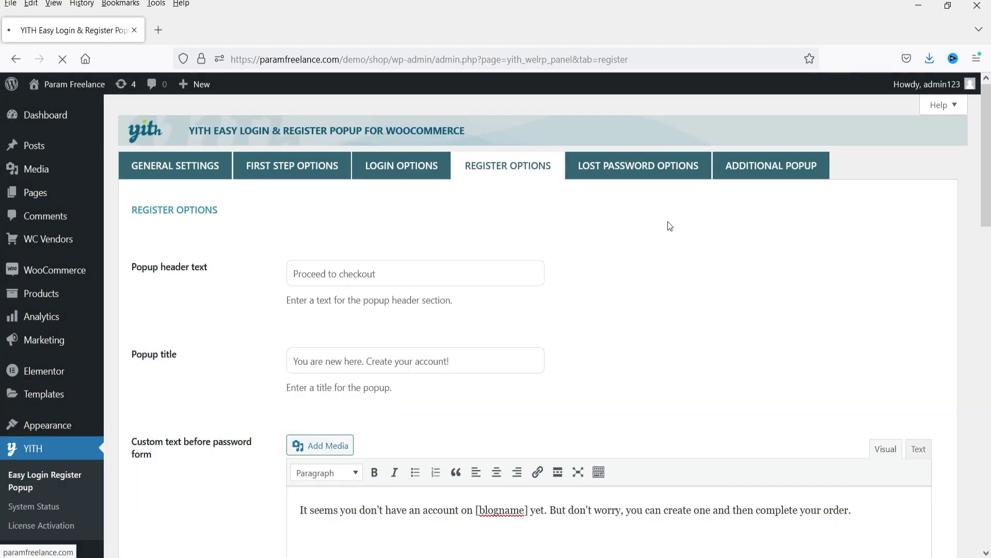
scroll(375, 219, "down", 2)
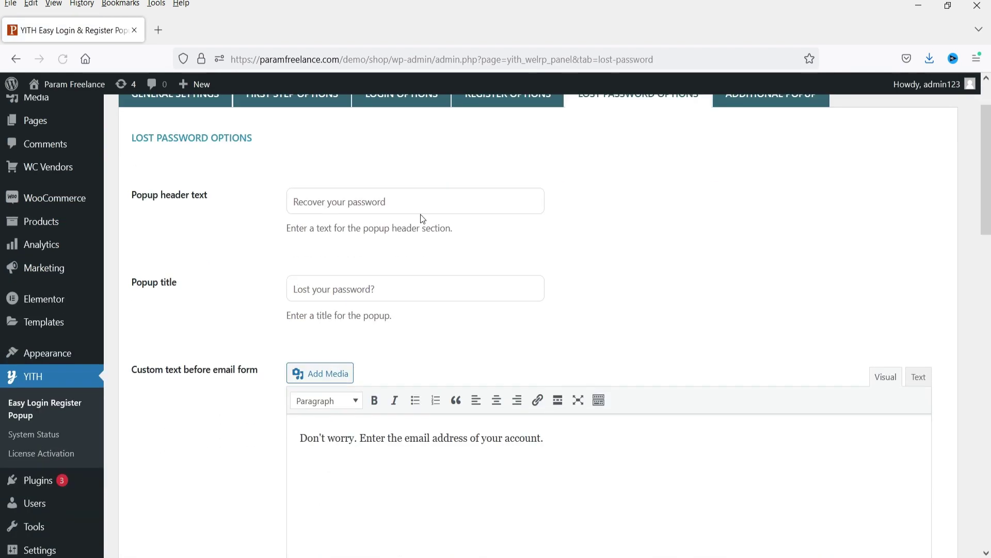
scroll(407, 252, "down", 7)
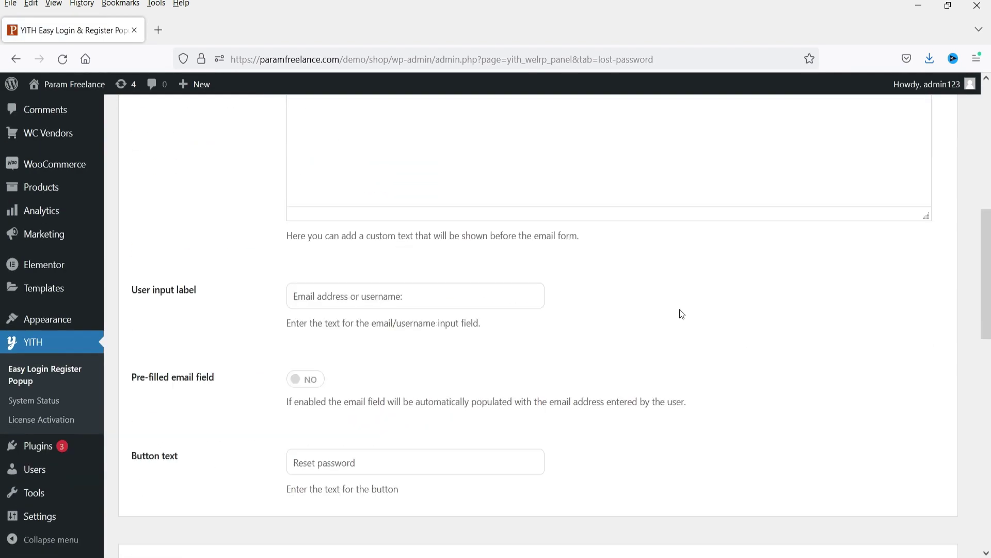
scroll(668, 312, "down", 7)
scroll(671, 279, "up", 20)
Look over the Additional Popup options, then go to the popup's General Settings.
left_click(778, 168)
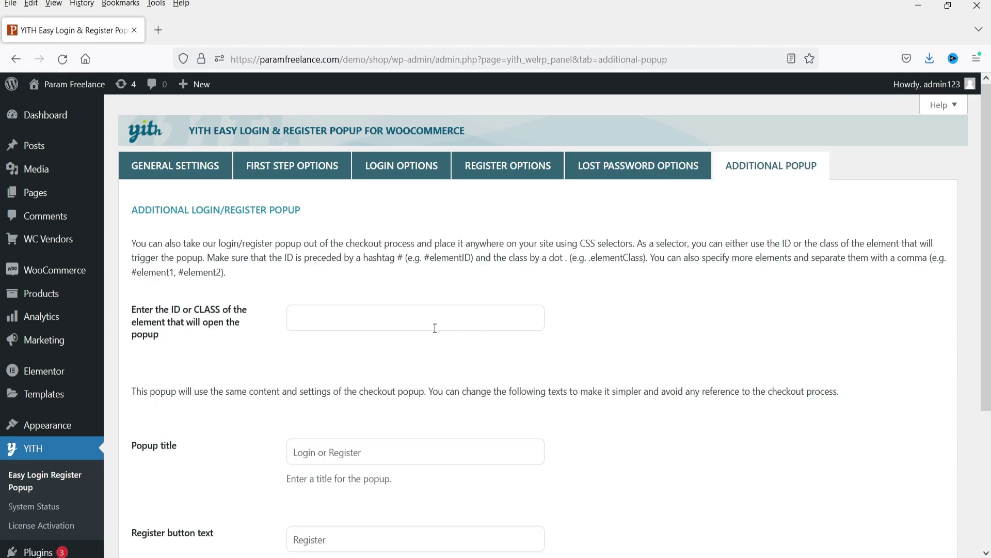
scroll(335, 276, "down", 4)
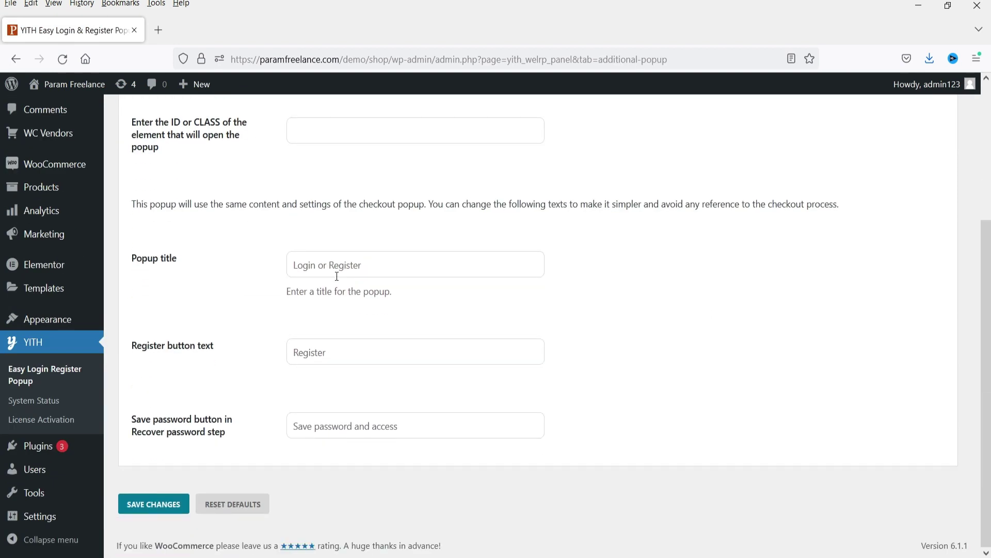
scroll(337, 275, "up", 4)
left_click(160, 168)
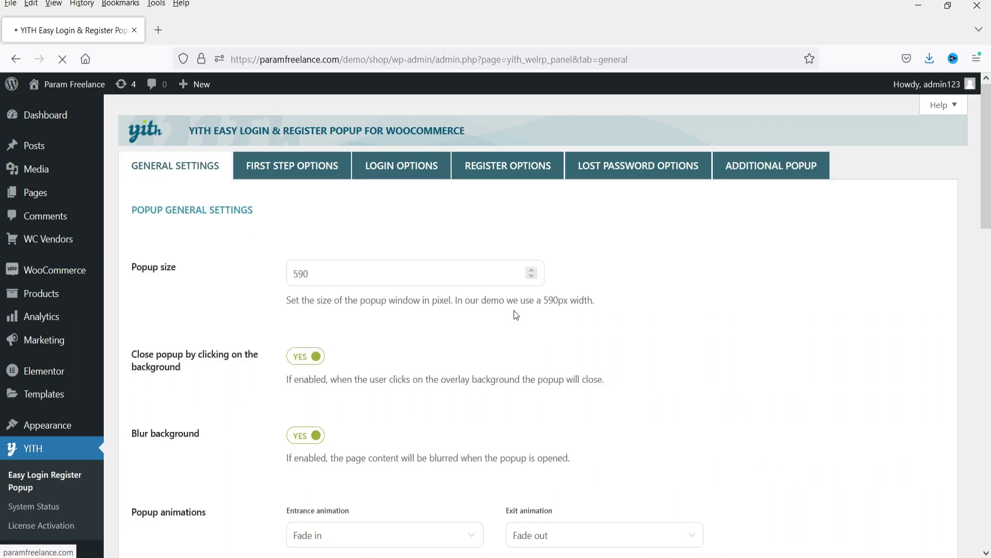
Check the Entrance animation choices, keep Fade in, and scroll down to the Button colors.
scroll(466, 342, "down", 7)
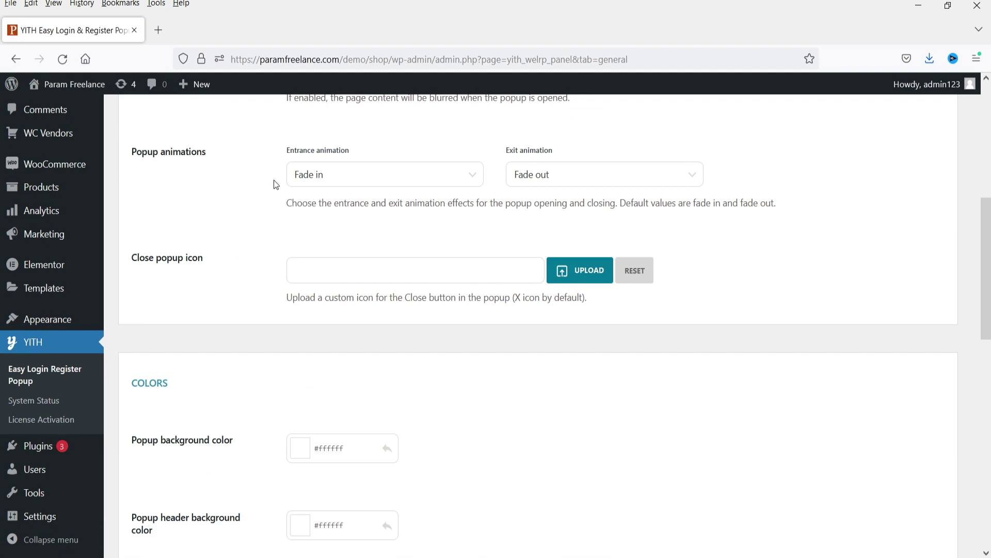
left_click(348, 185)
left_click(346, 186)
left_click(347, 185)
left_click(345, 180)
scroll(292, 237, "down", 4)
scroll(291, 240, "down", 1)
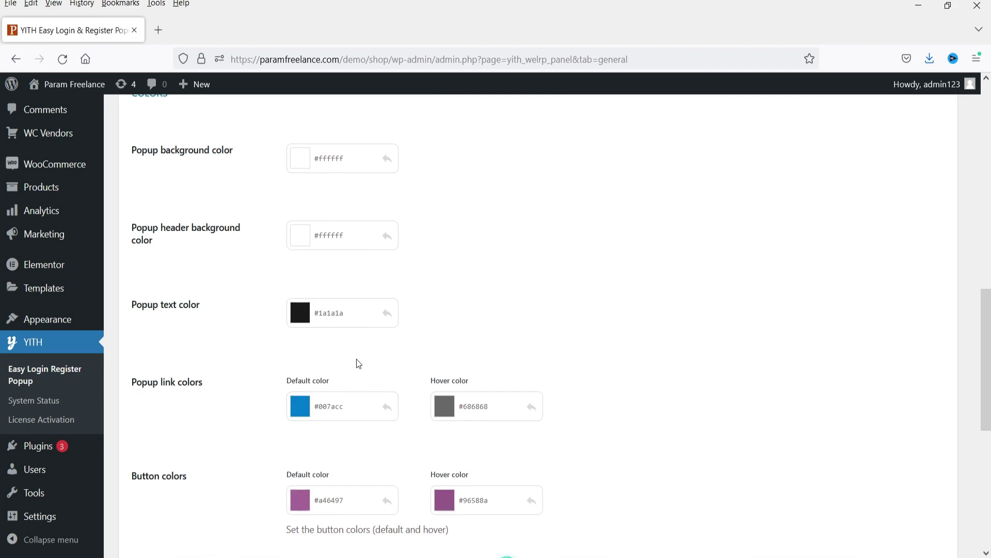
scroll(357, 359, "down", 5)
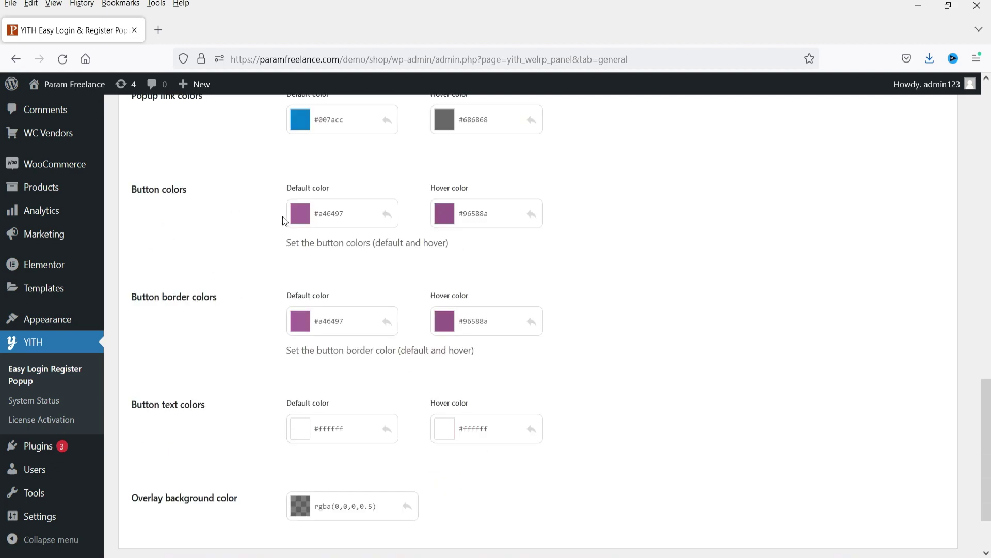
Set the default button colour to dark blue #0e2871.
left_click(299, 217)
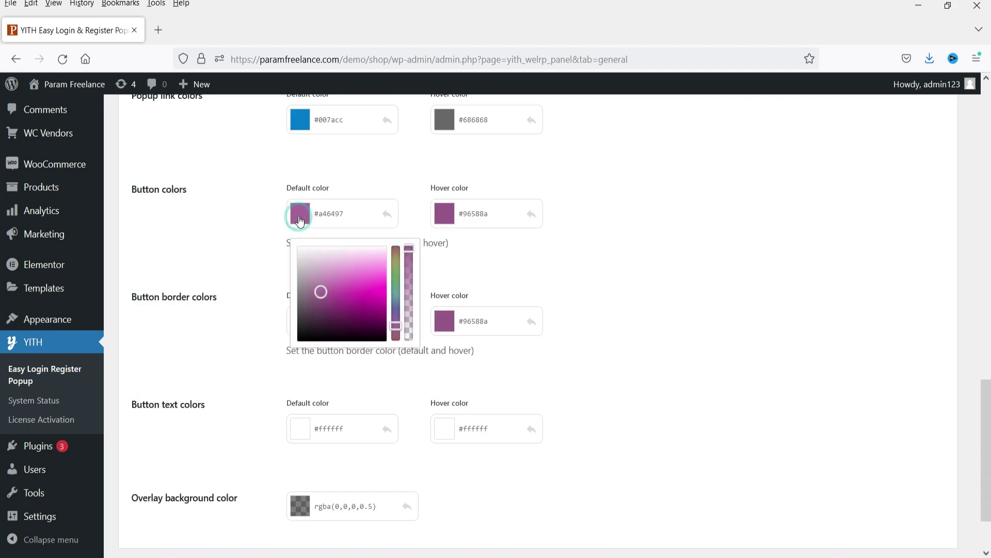
left_click(326, 325)
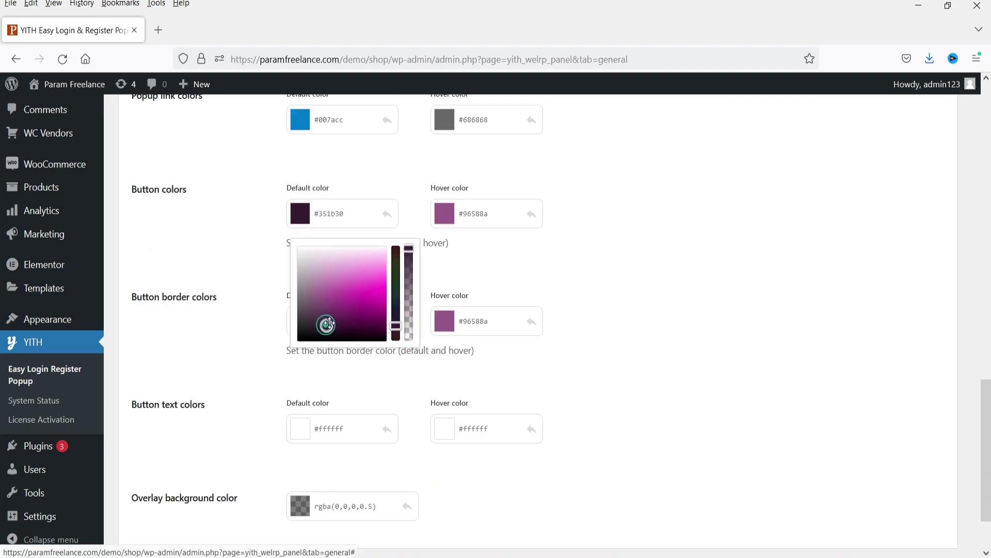
left_click(370, 294)
left_click_drag(394, 314, 368, 317)
left_click(657, 268)
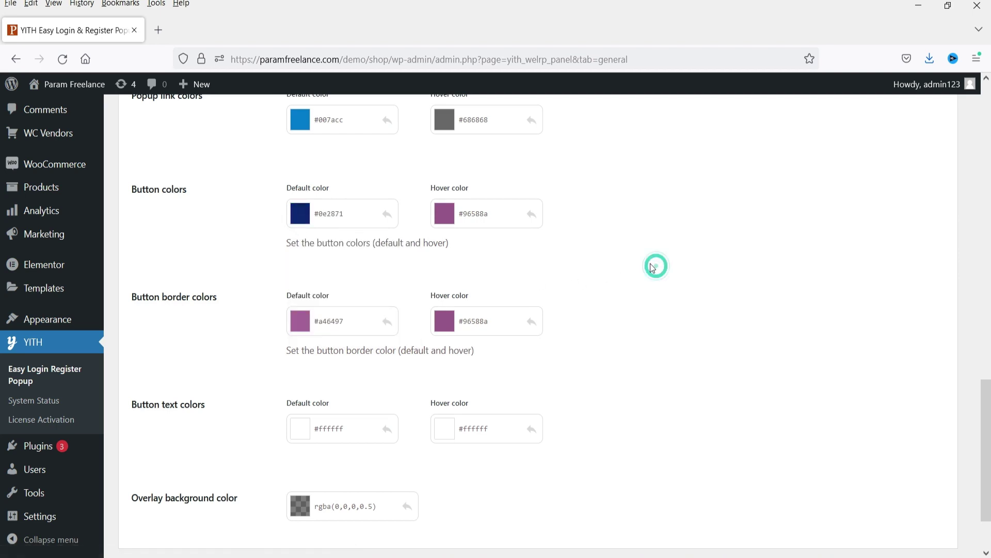
Set the button hover colour to near-black #080608 and save the changes.
left_click(444, 214)
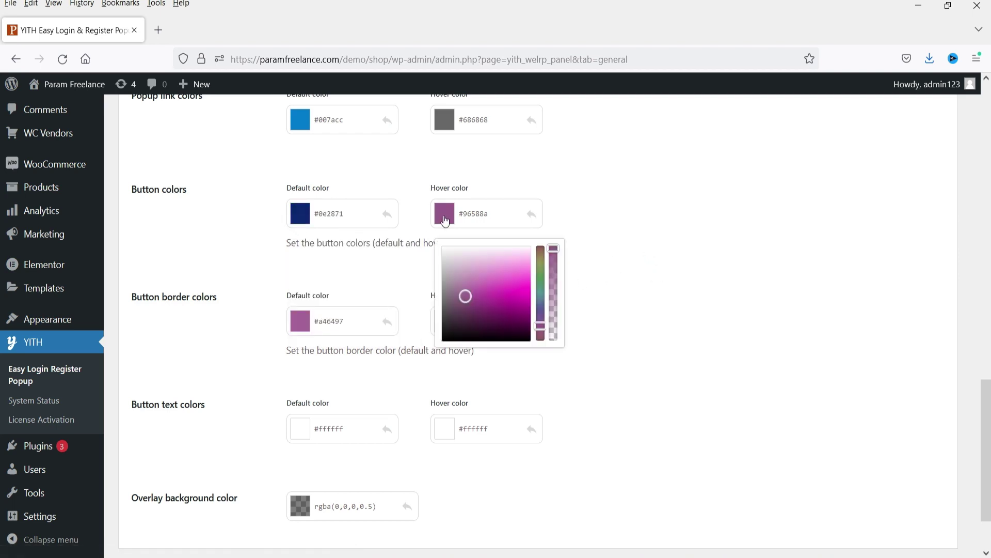
left_click(454, 335)
left_click(665, 220)
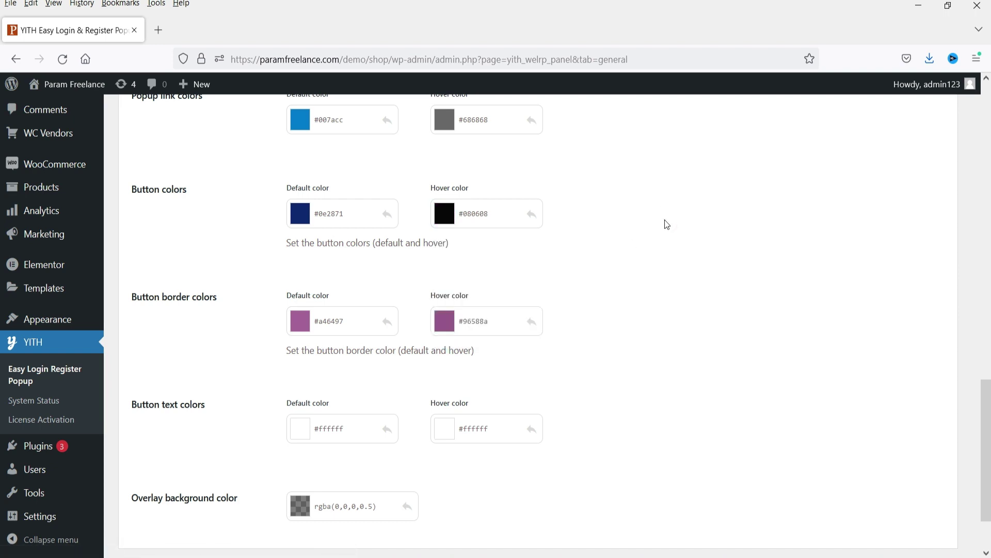
scroll(683, 293, "down", 2)
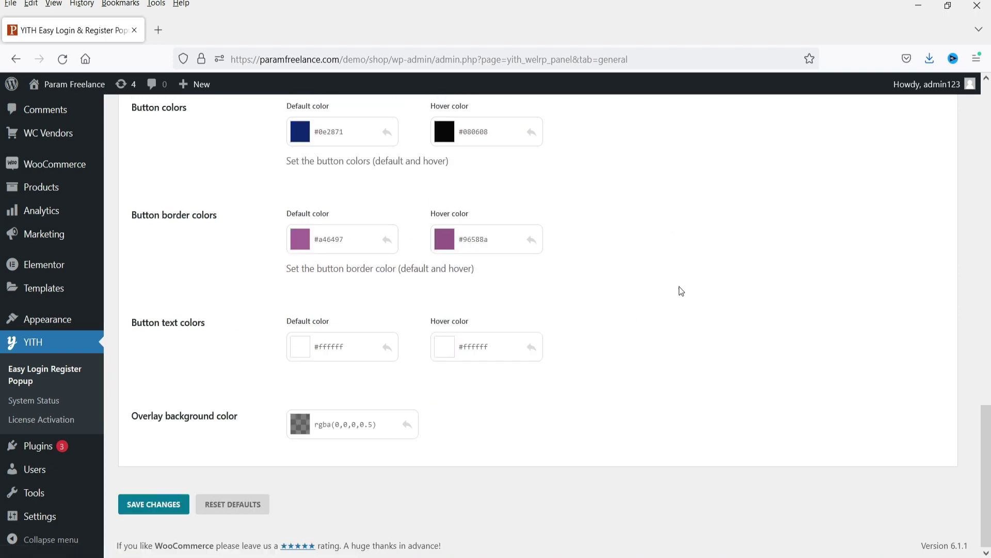
left_click(166, 499)
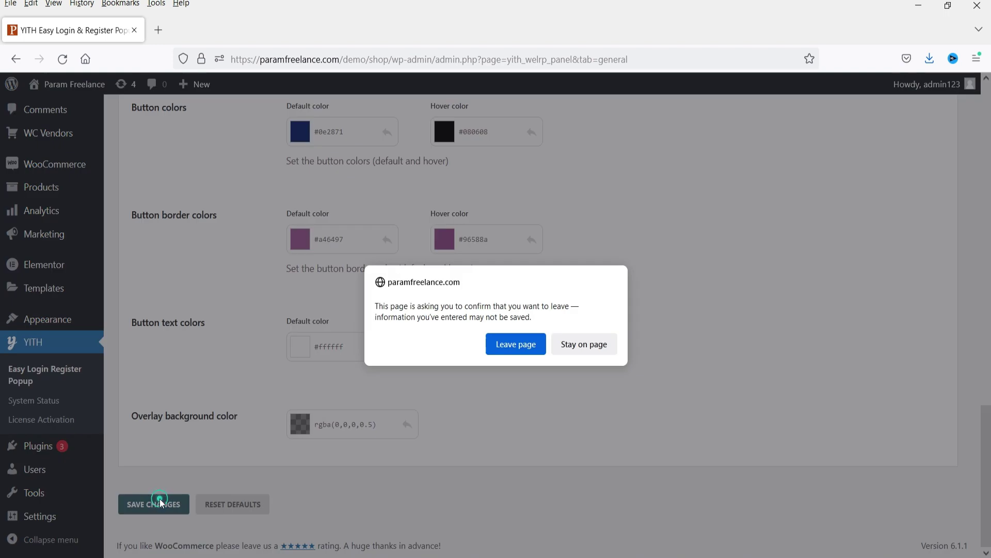
Confirm the save, then reload the cart and check the checkout popup's new dark blue button.
left_click(511, 345)
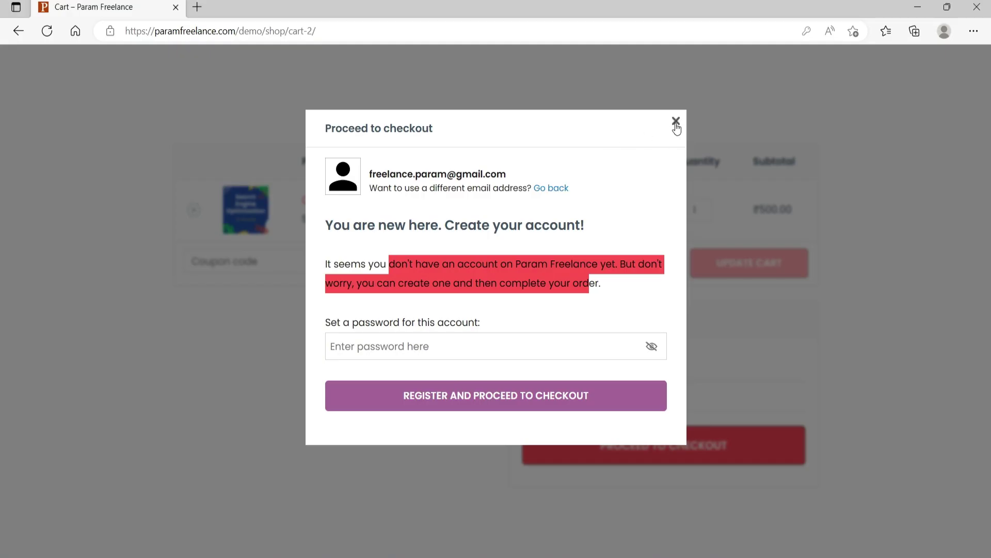
left_click(676, 123)
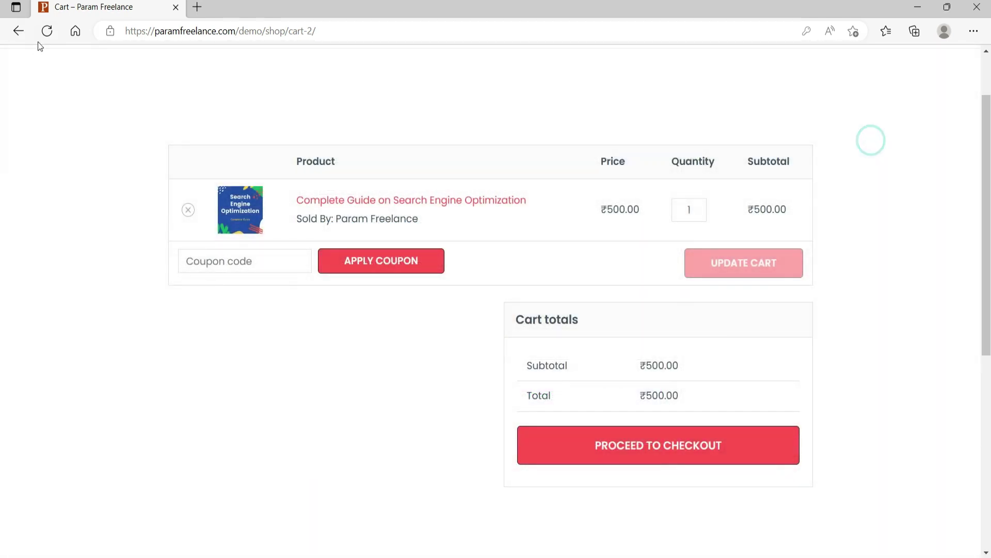
left_click(46, 31)
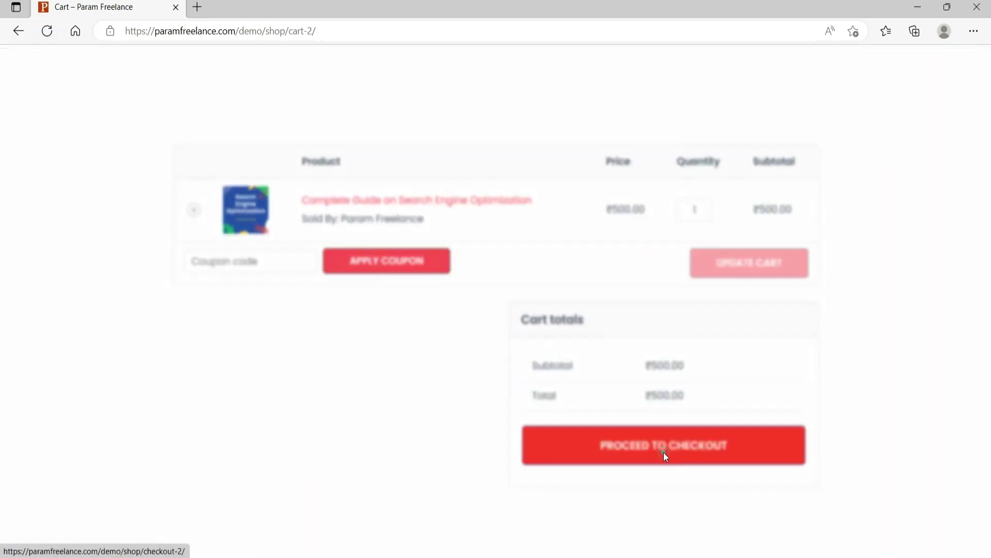
left_click(664, 451)
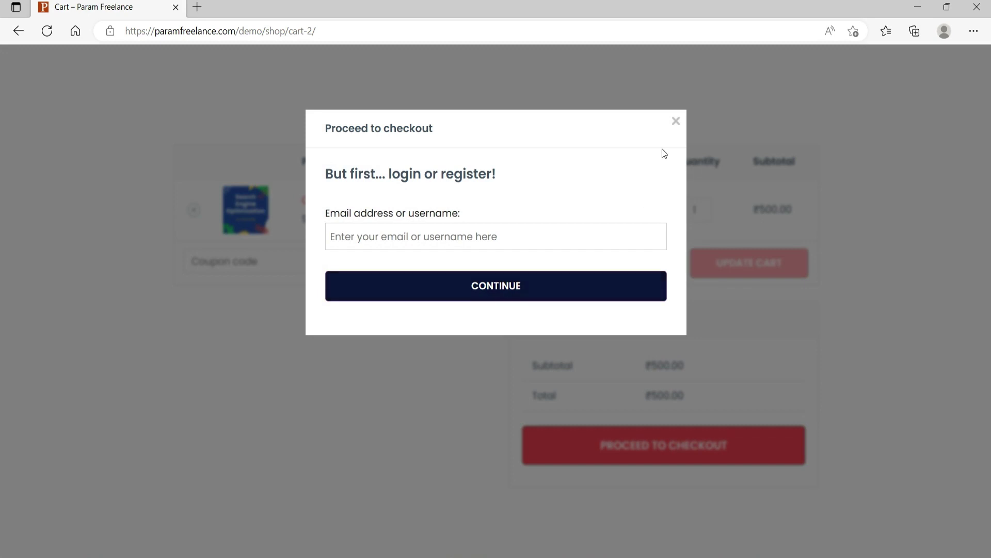
left_click(675, 122)
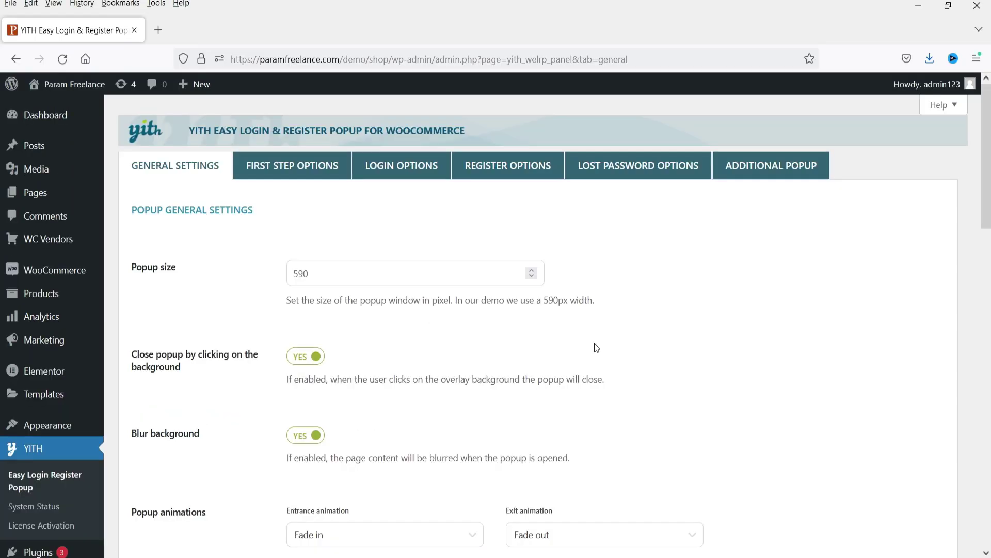
In First Step Options, switch Google login on and expand the Facebook login settings.
left_click(310, 173)
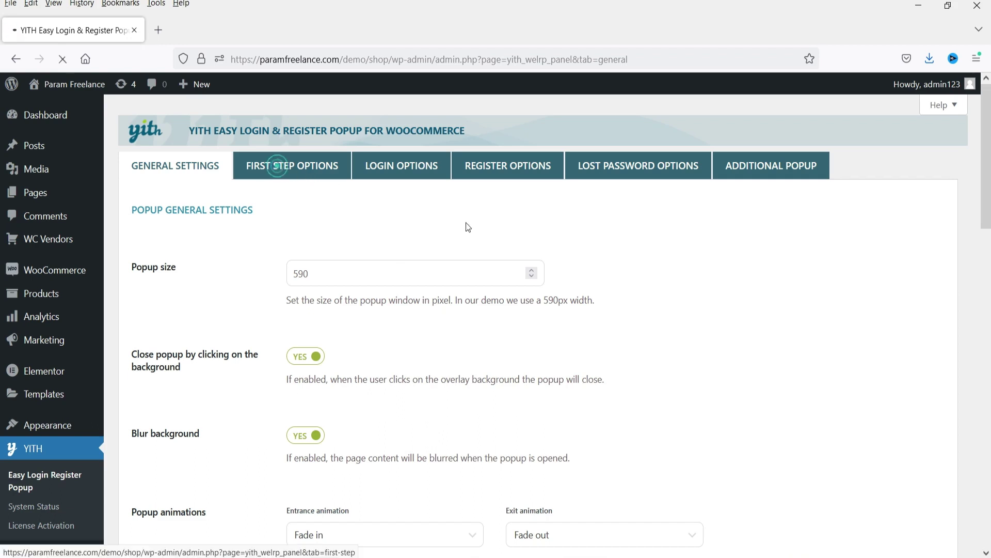
scroll(629, 252, "down", 10)
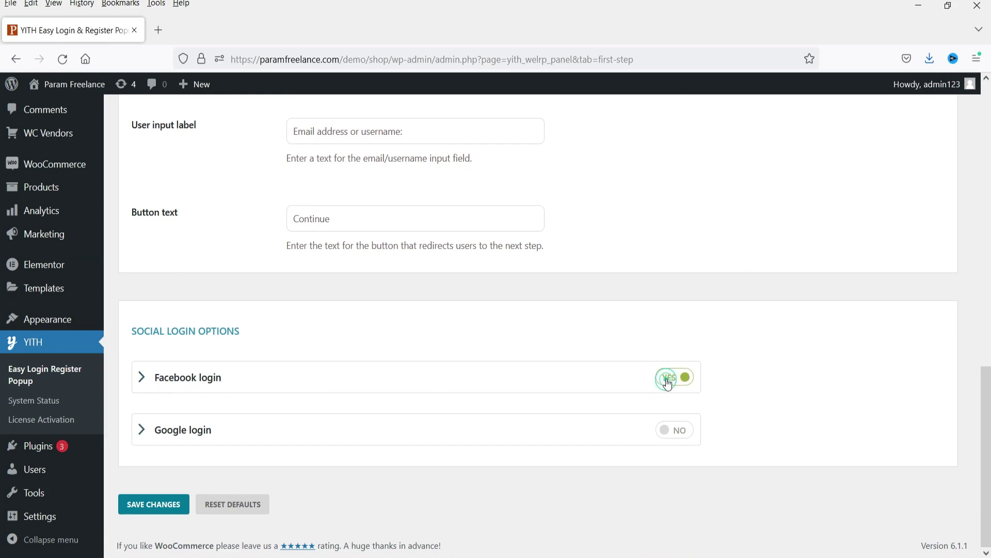
left_click(678, 429)
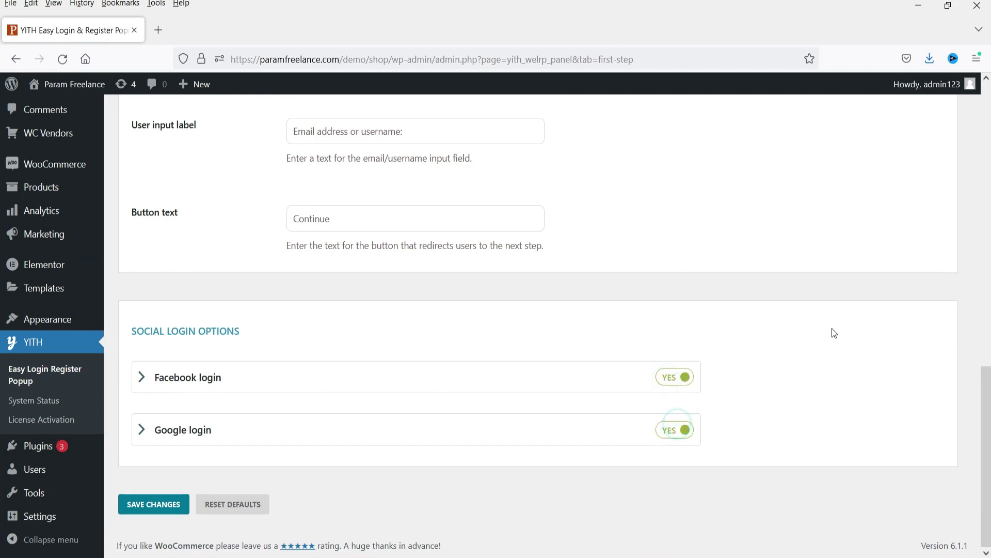
left_click(144, 378)
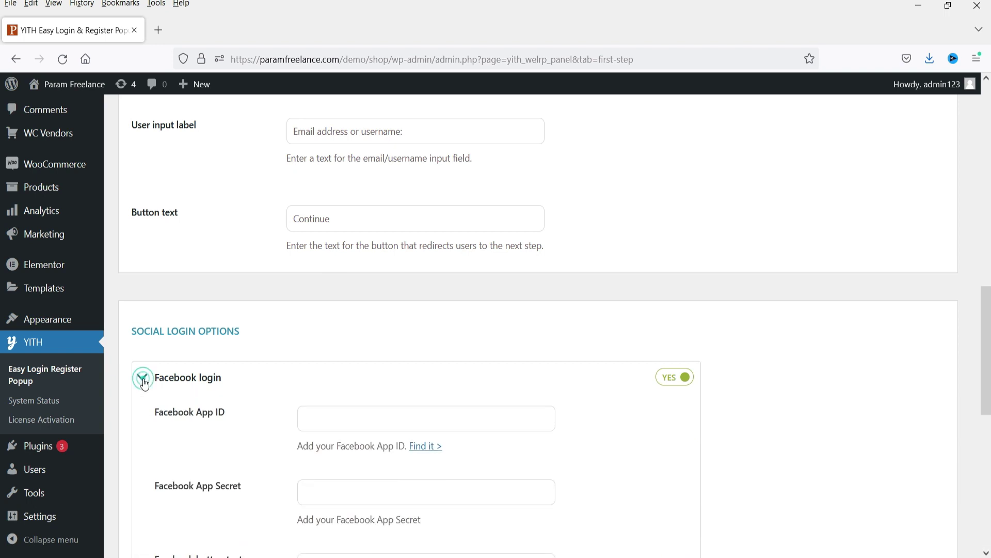
scroll(352, 323, "down", 2)
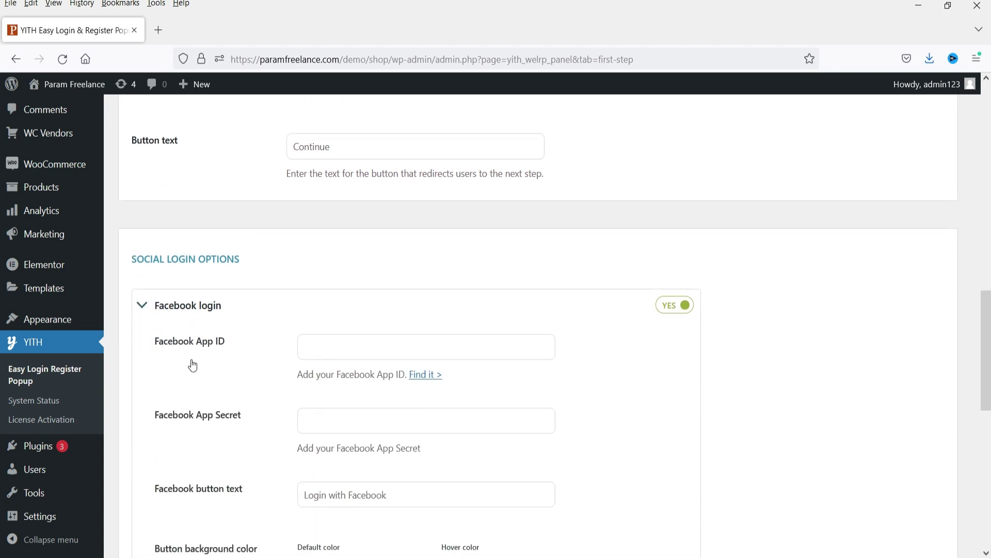
scroll(196, 366, "down", 4)
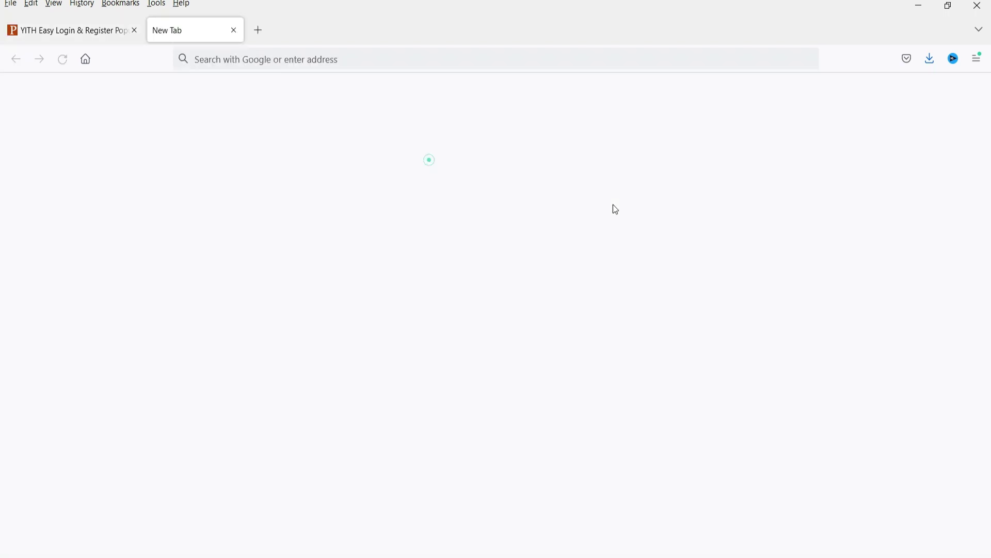
Read through the Meta App Development documentation page.
scroll(843, 218, "down", 3)
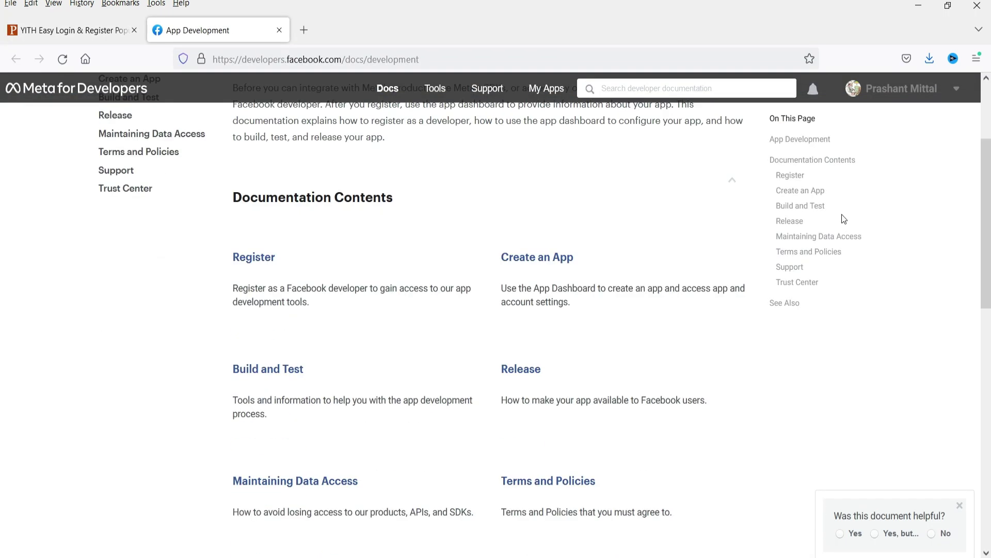
scroll(844, 219, "up", 2)
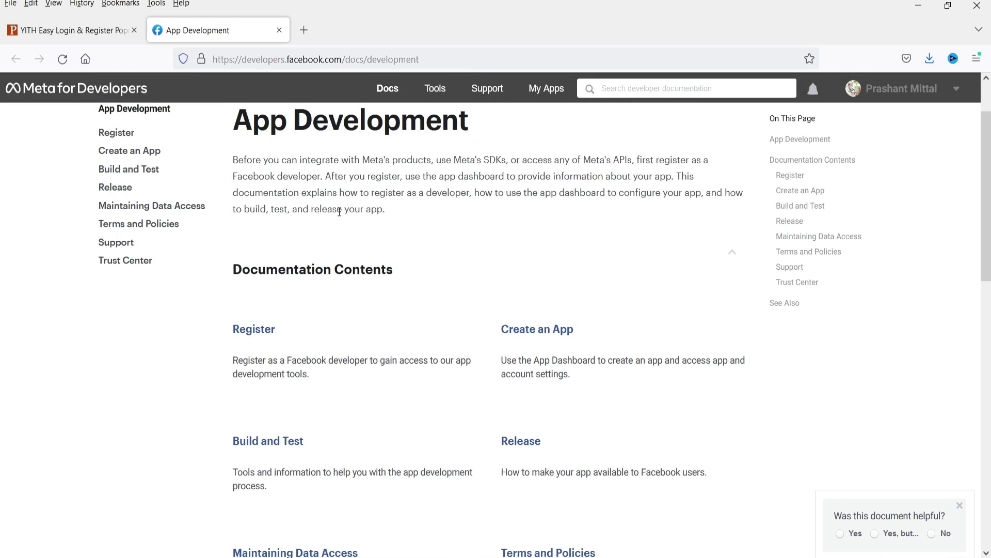
scroll(320, 169, "down", 3)
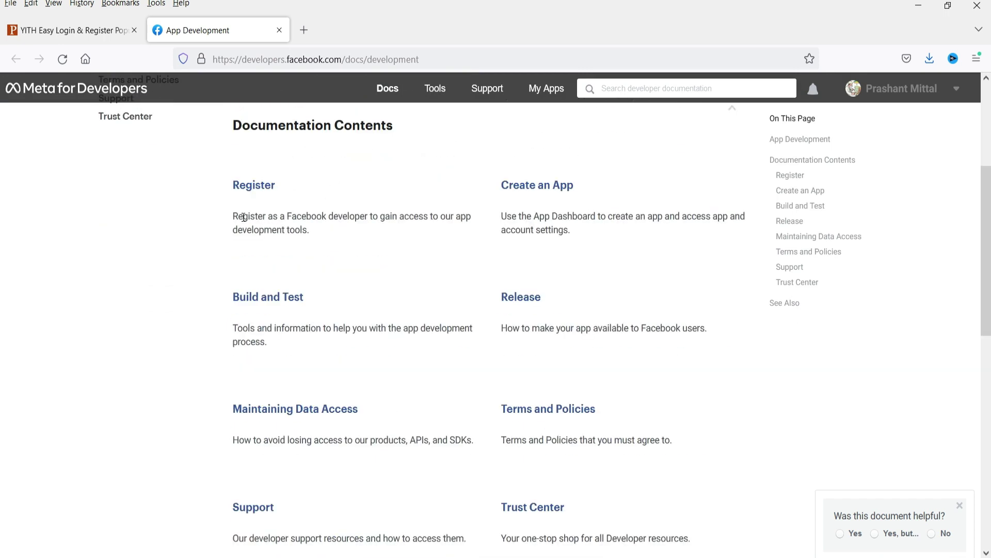
left_click_drag(239, 216, 332, 231)
left_click(368, 236)
scroll(149, 221, "up", 3)
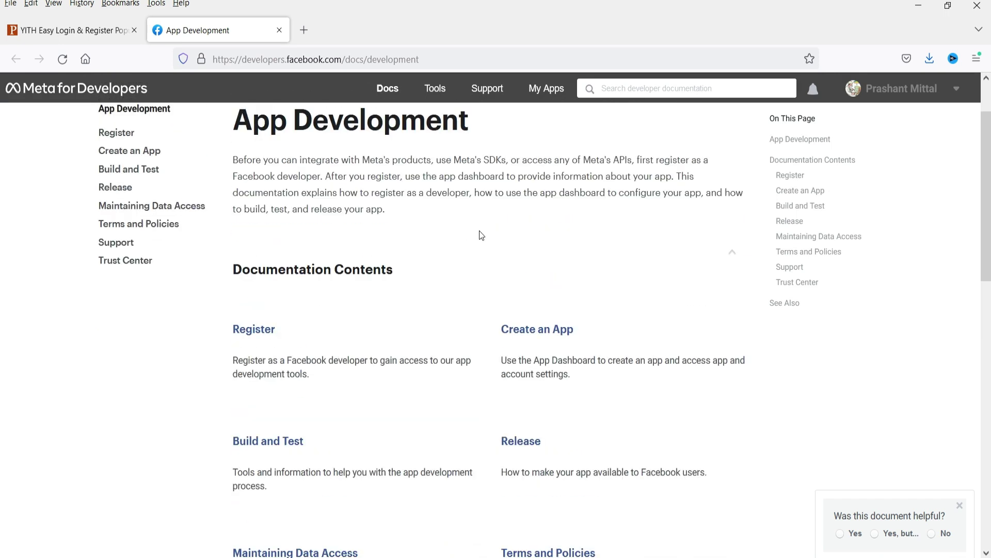
scroll(481, 232, "down", 2)
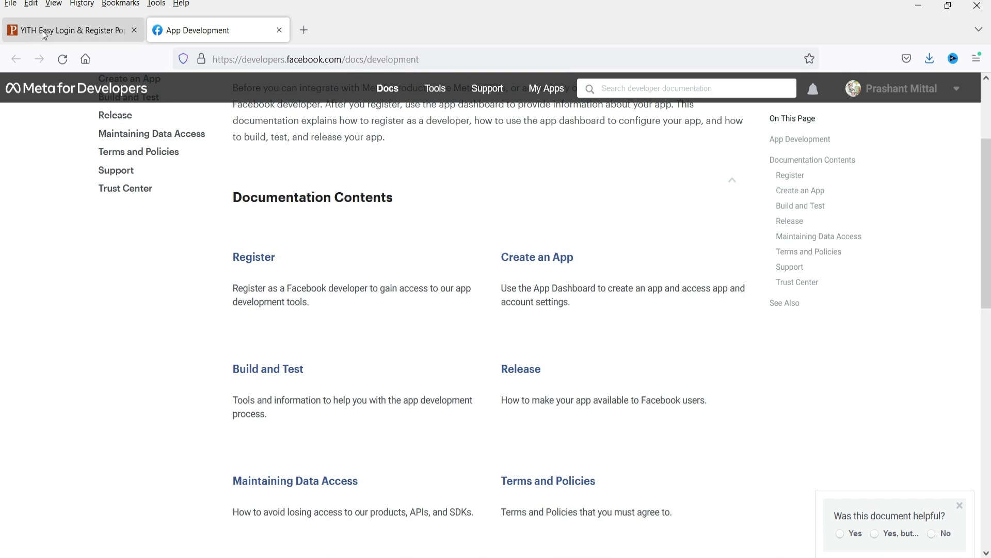
left_click(39, 35)
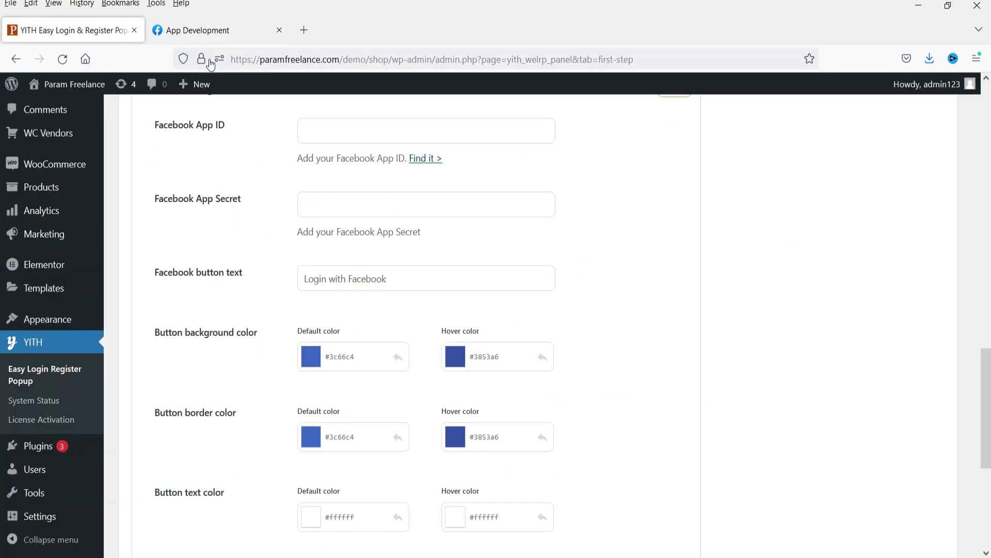
left_click(206, 30)
scroll(592, 314, "down", 2)
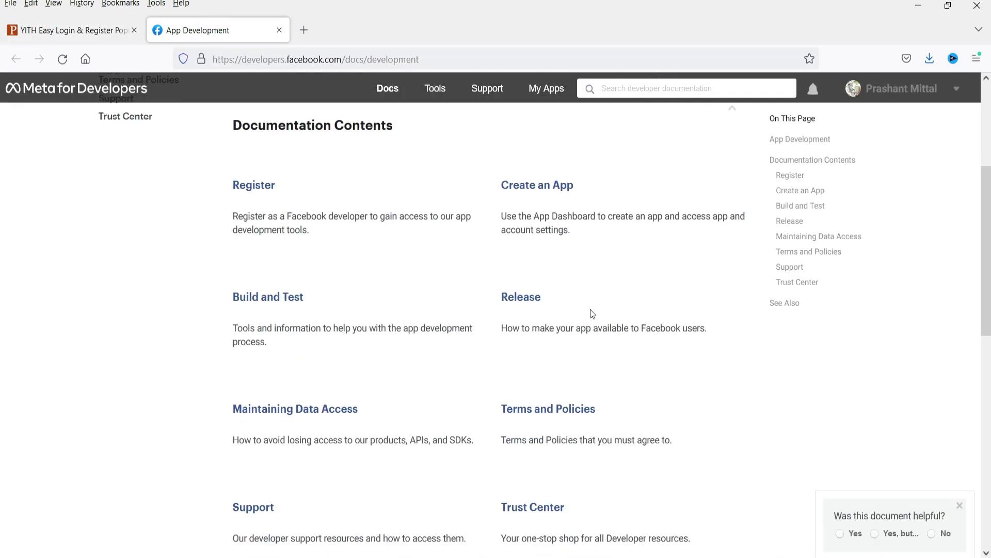
scroll(592, 314, "down", 2)
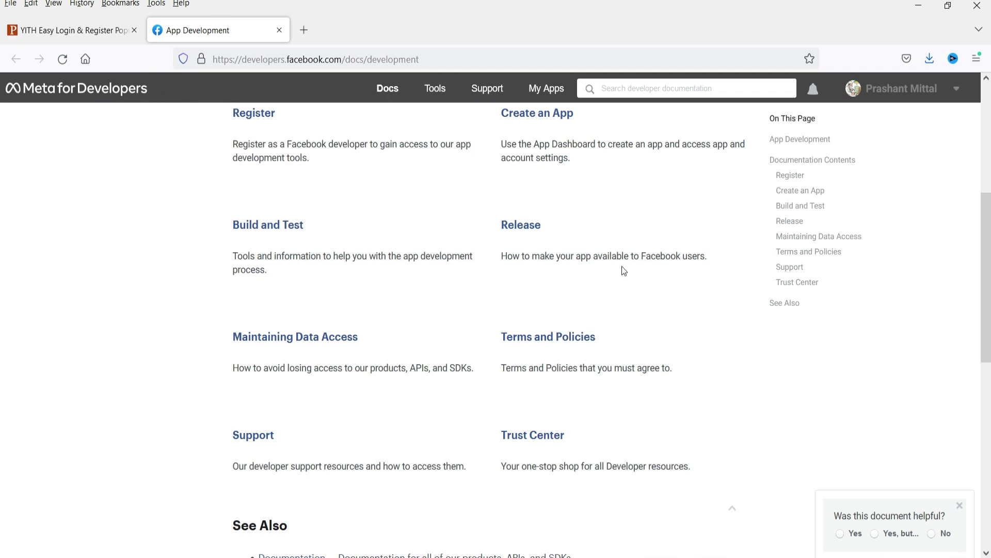
Return to the WordPress social login settings and collapse the Facebook login section.
left_click(46, 29)
scroll(522, 233, "up", 1)
scroll(523, 234, "up", 4)
left_click(420, 315)
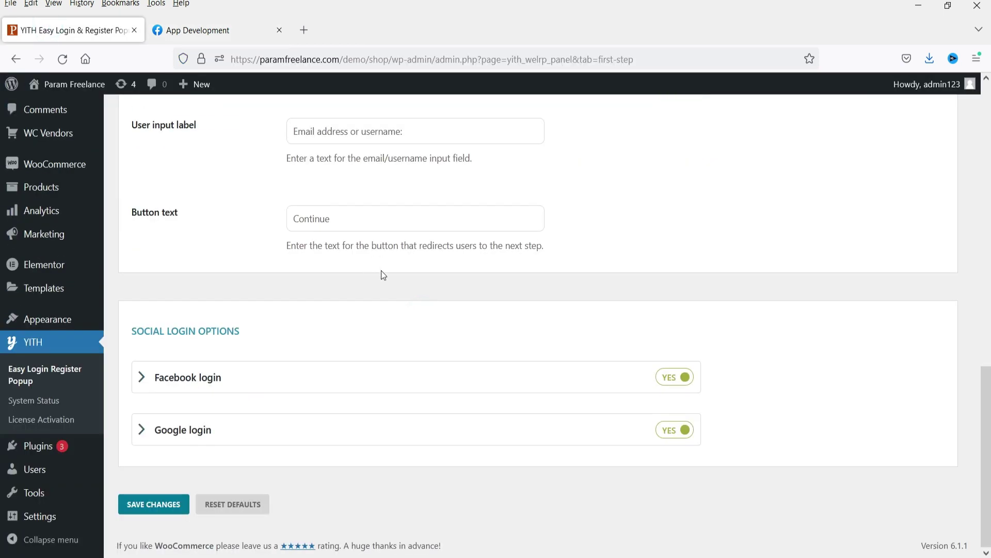
Expand Google login and follow the Google Client ID 'Find it' help link.
left_click(280, 431)
scroll(308, 317, "down", 3)
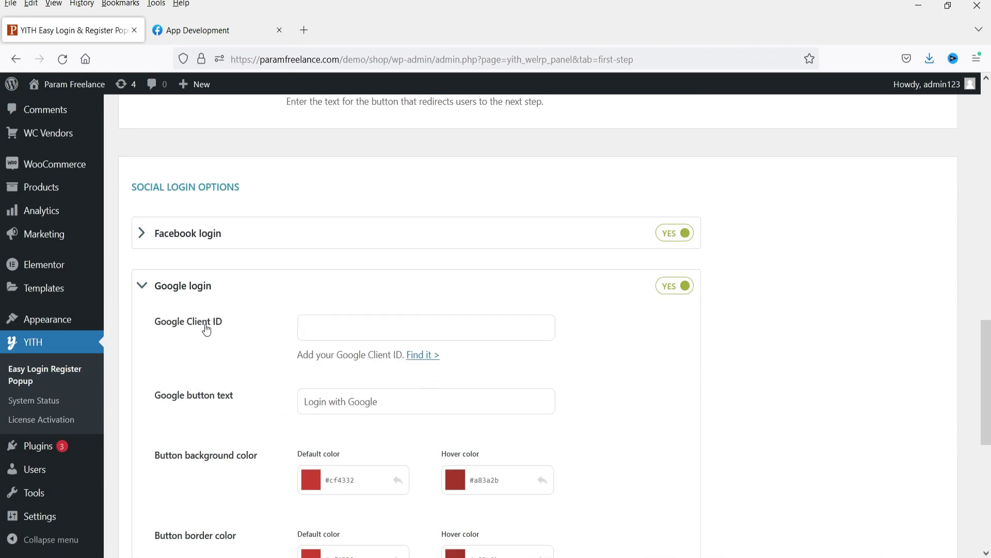
left_click(426, 356)
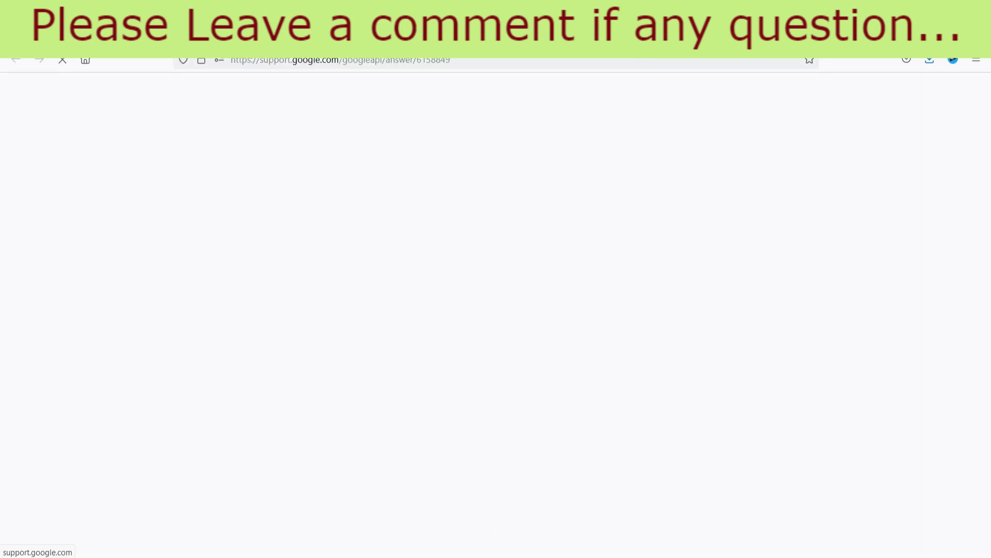
Read the Setting up OAuth 2.0 heading on the Google help page.
triple_click(127, 240)
left_click(476, 276)
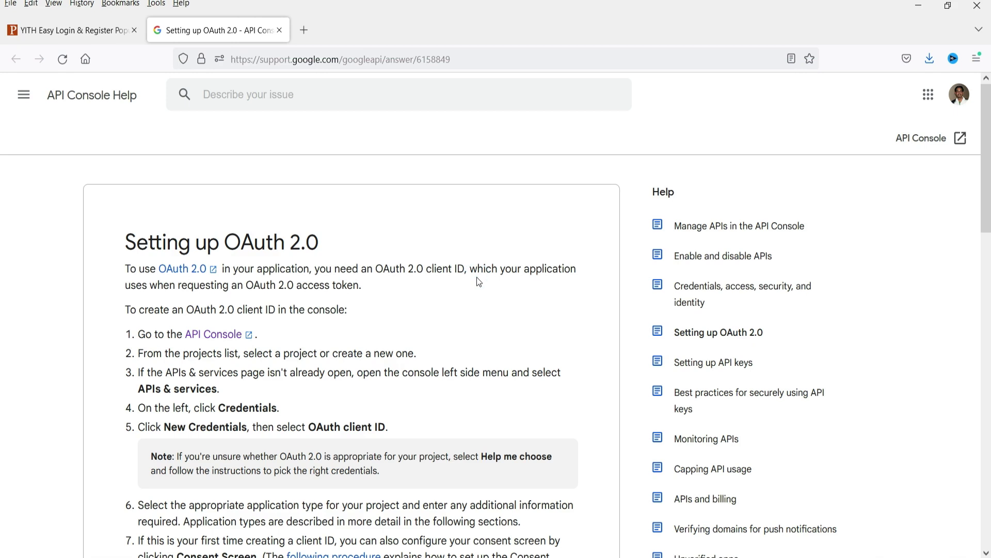
left_click(43, 32)
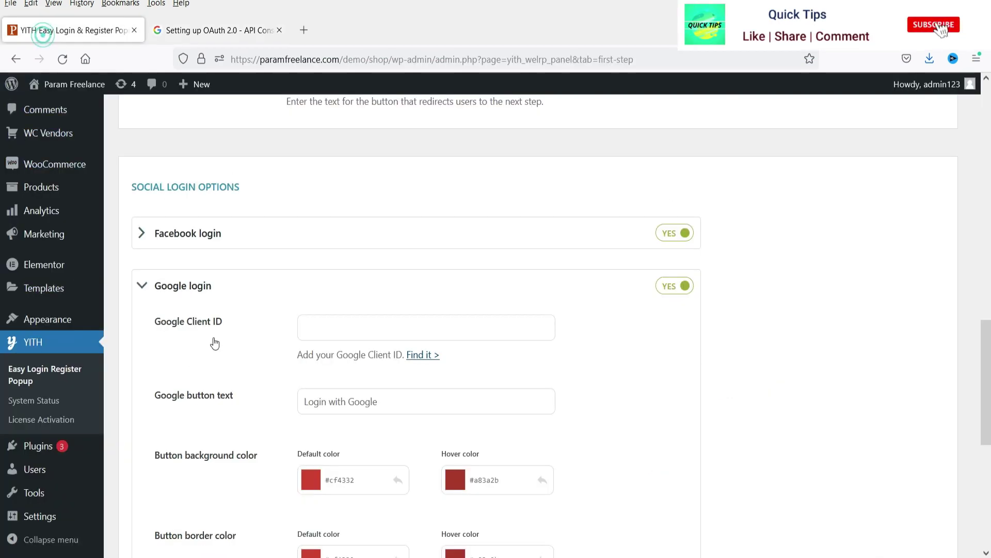
left_click(191, 28)
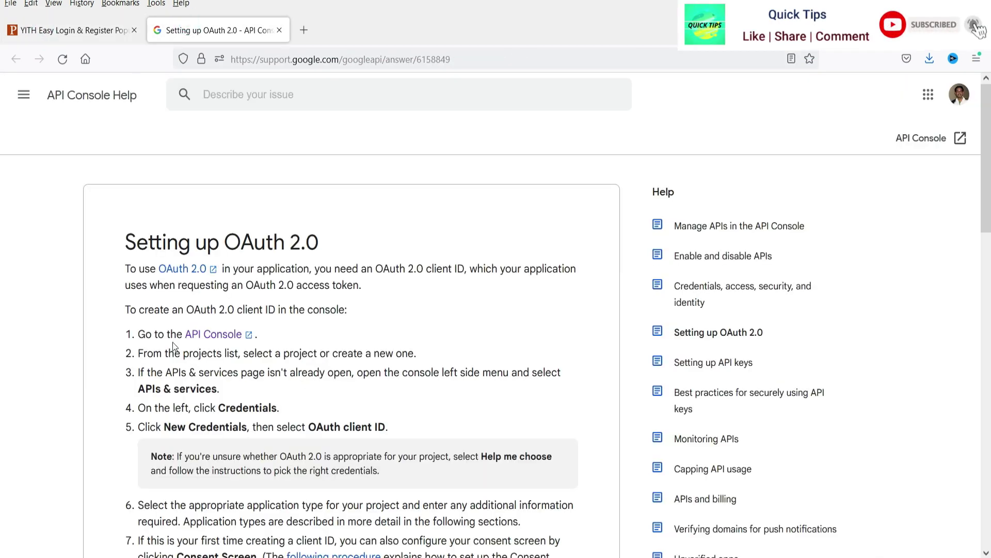
Open the Google API Console, review the Credentials and OAuth client ID steps, then switch to it.
left_click(217, 343)
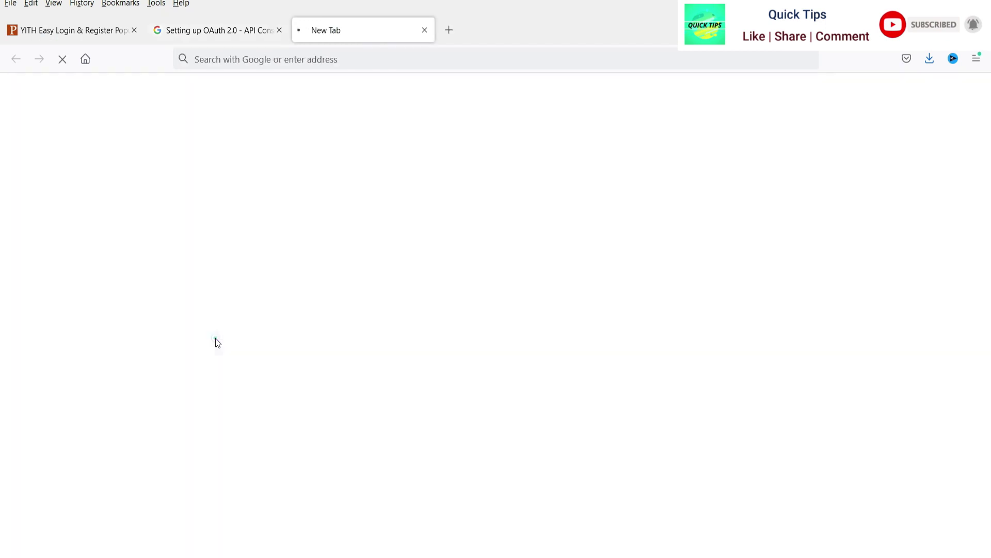
left_click(248, 31)
scroll(340, 307, "down", 4)
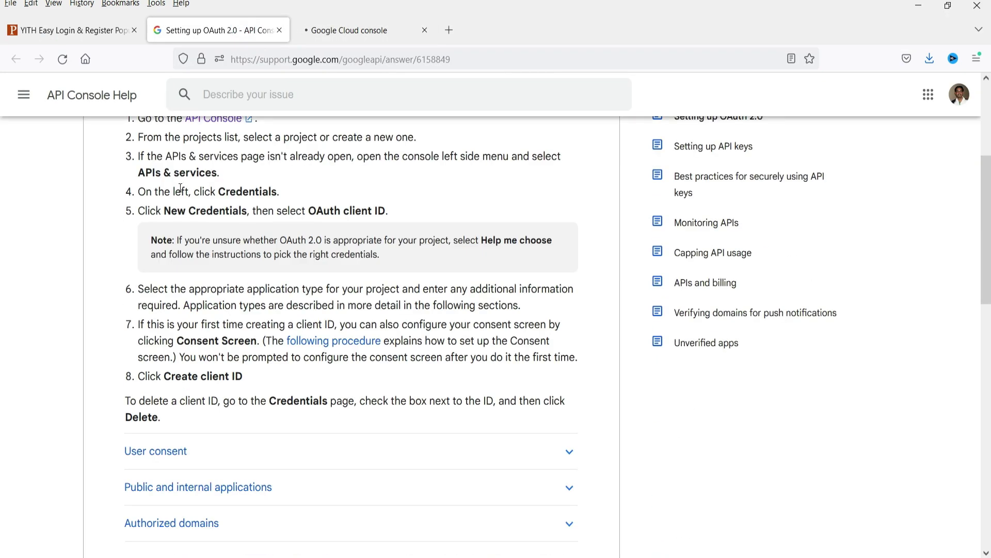
left_click_drag(137, 171, 280, 192)
left_click_drag(190, 210, 247, 210)
left_click_drag(329, 211, 403, 210)
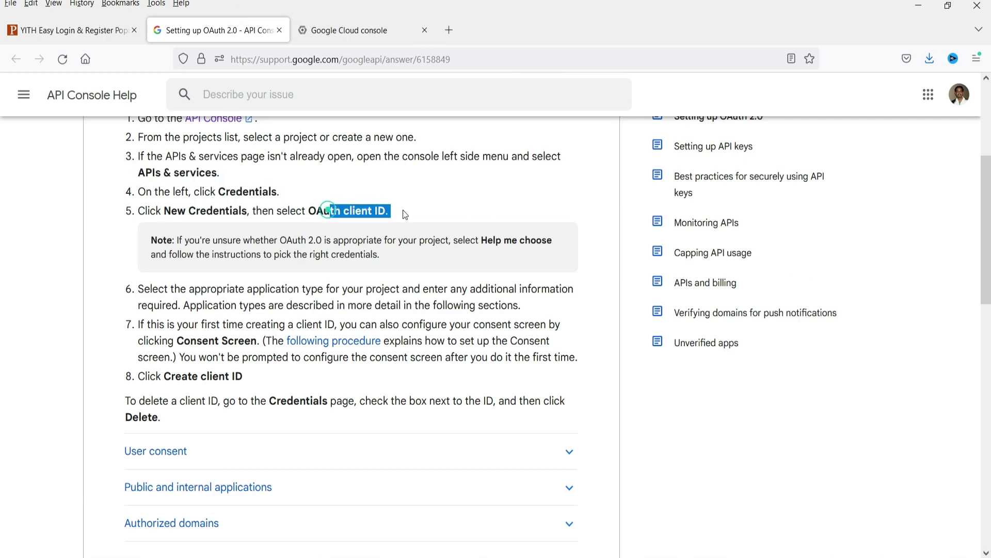
left_click(337, 31)
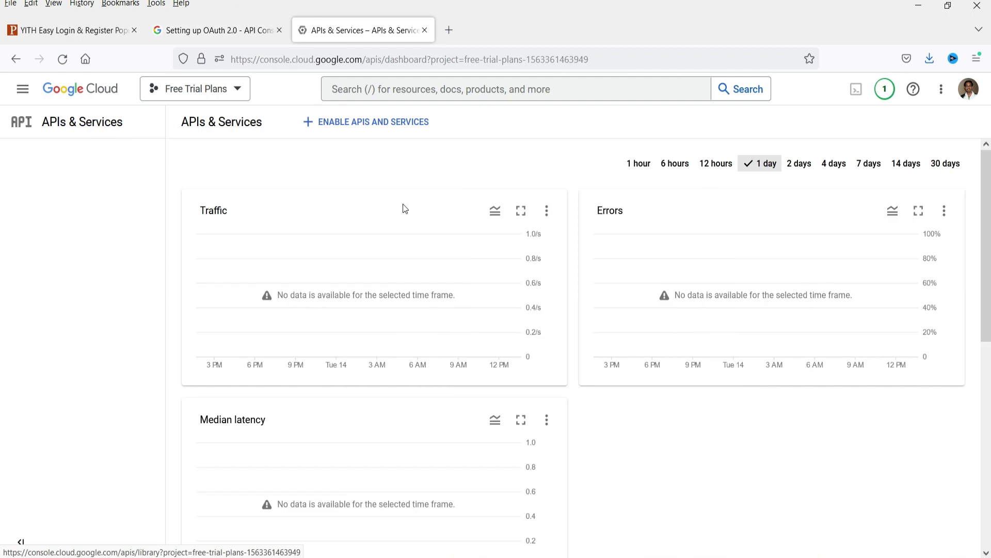
Start a new web application OAuth client ID named WooCommerce in Credentials.
left_click(48, 214)
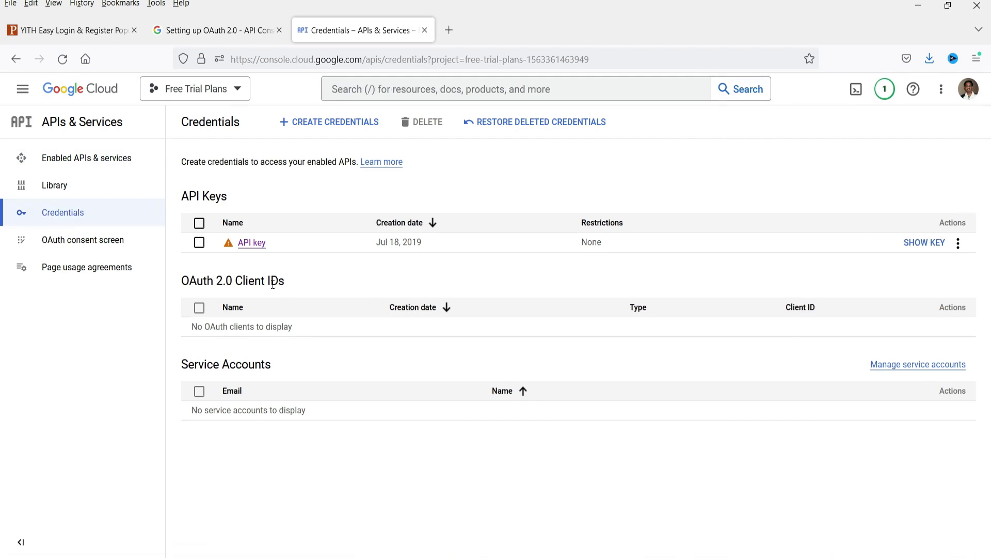
left_click(328, 124)
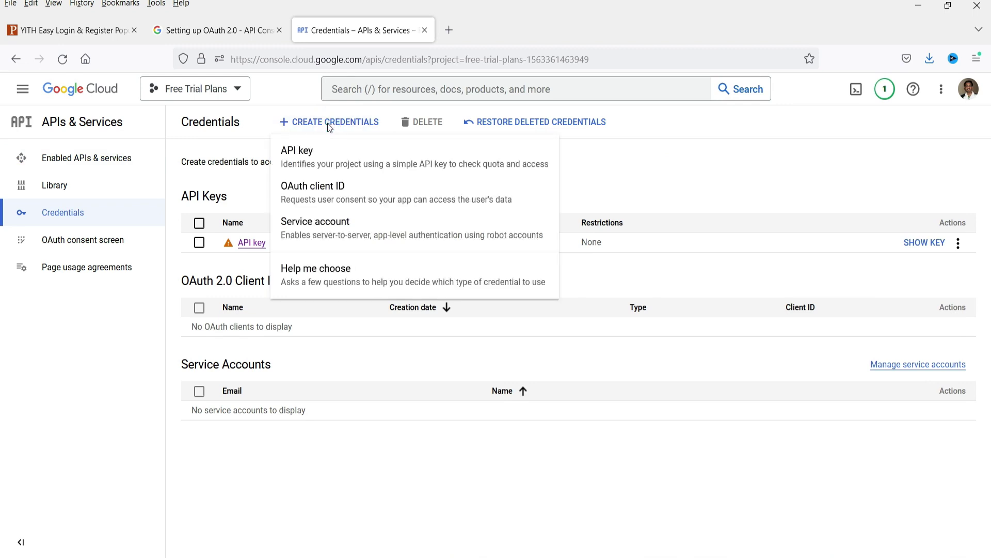
left_click(303, 195)
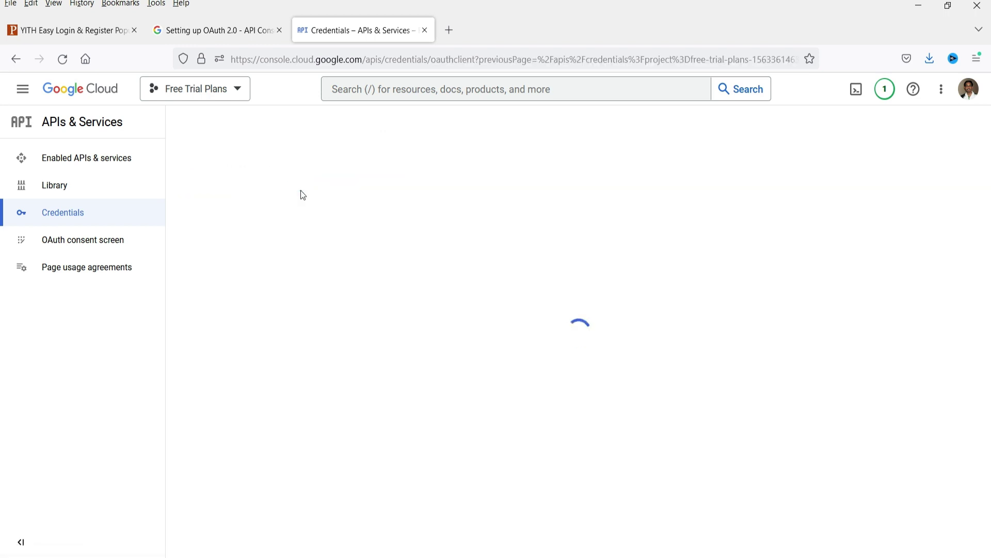
left_click(499, 231)
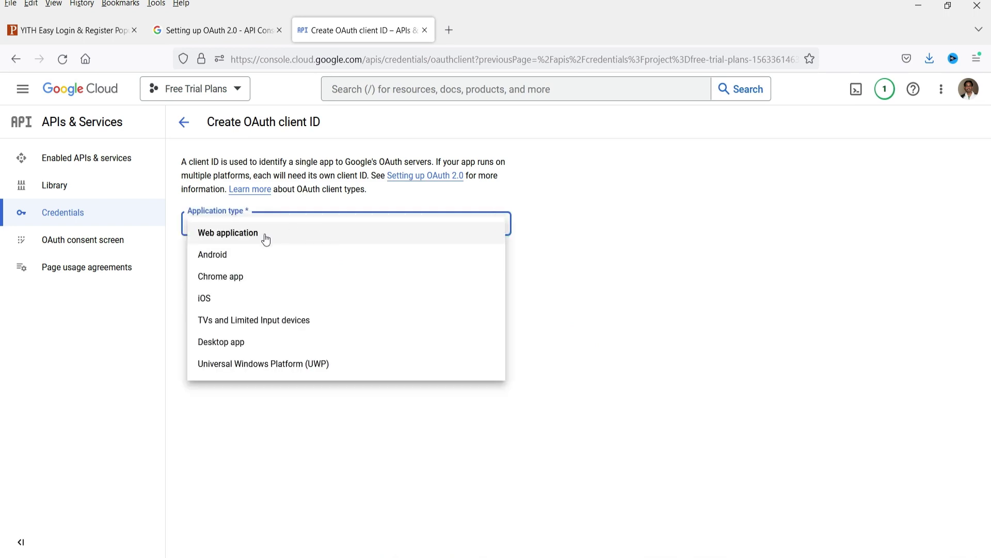
left_click(265, 239)
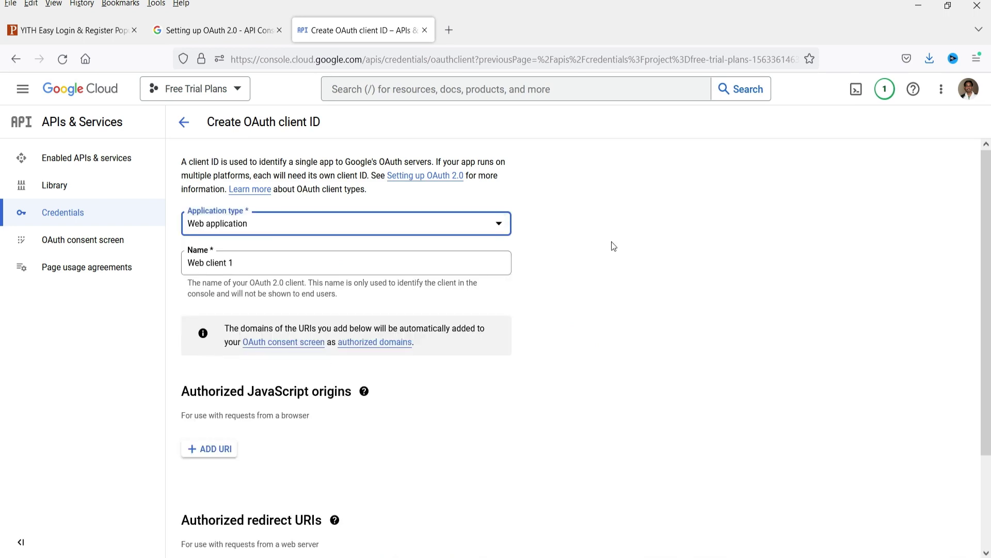
triple_click(243, 264)
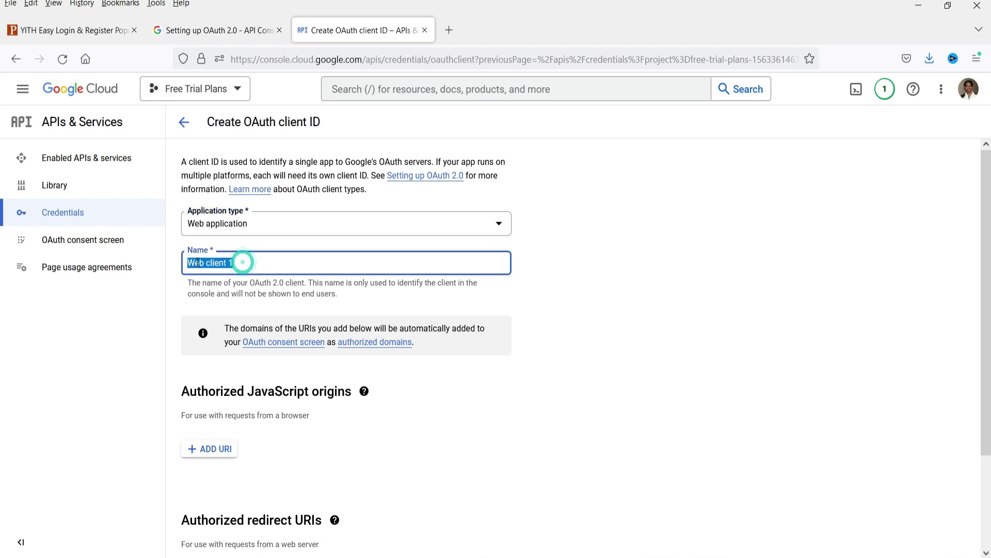
type("WooCommerce")
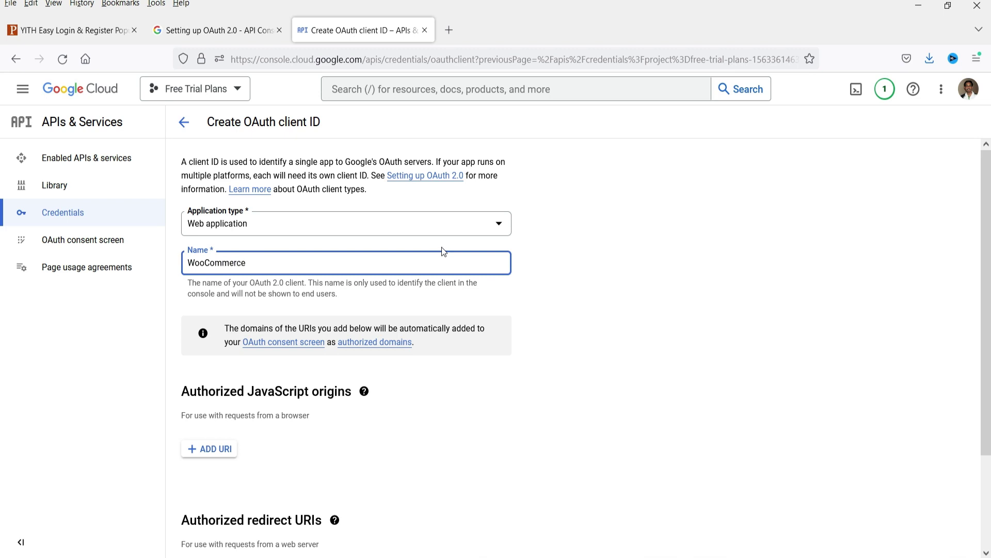
left_click(646, 276)
scroll(589, 248, "down", 3)
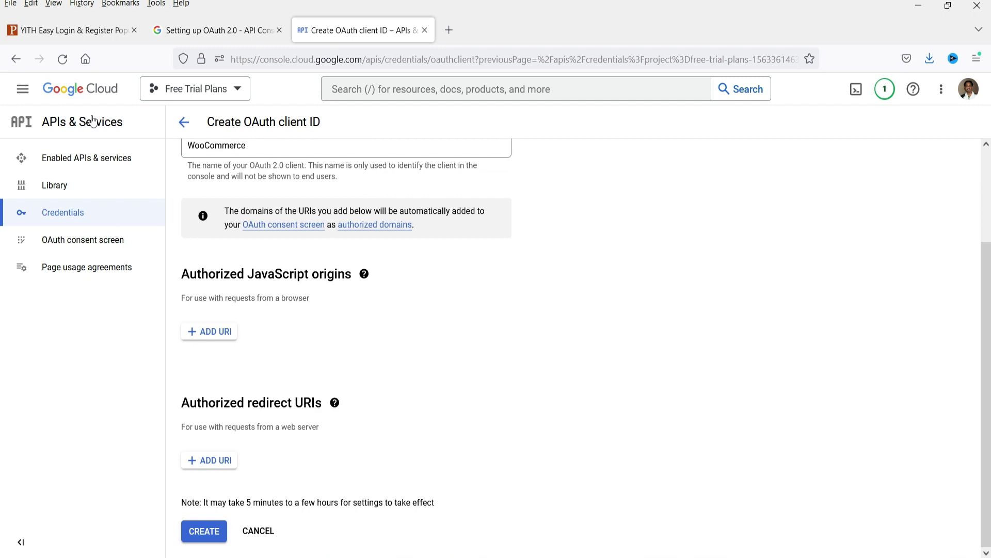
Copy the shop address paramfreelance.com from WordPress and paste it as the redirect URI.
left_click(78, 31)
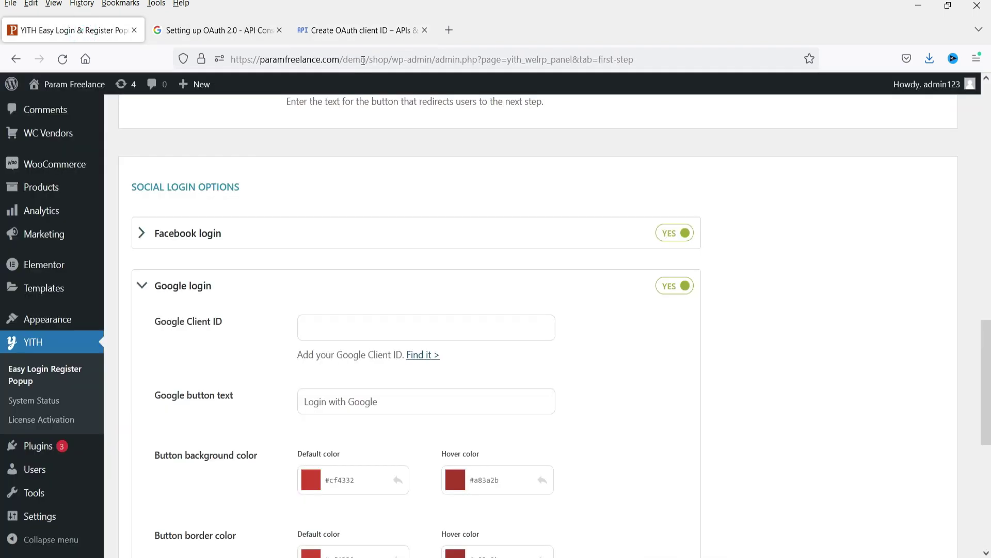
left_click(395, 59)
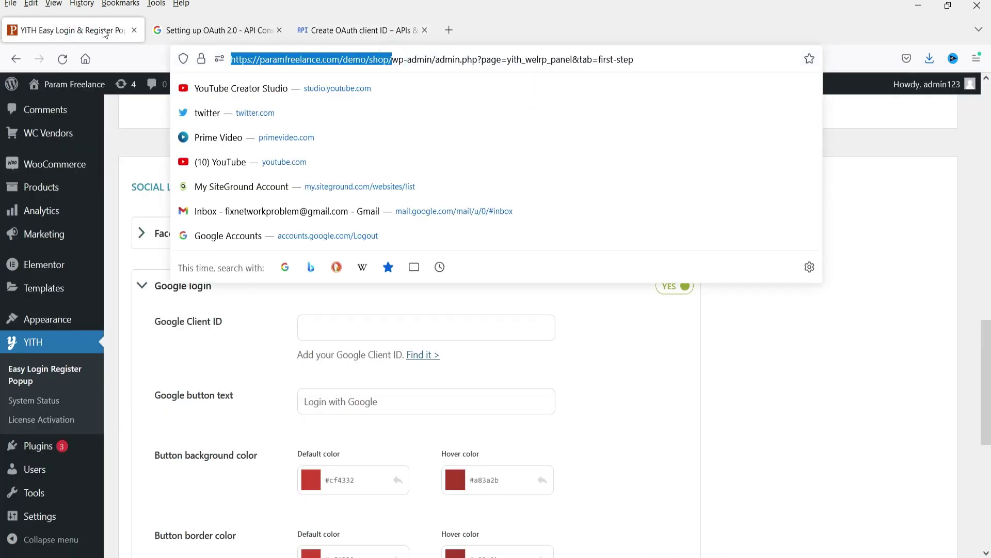
left_click(356, 30)
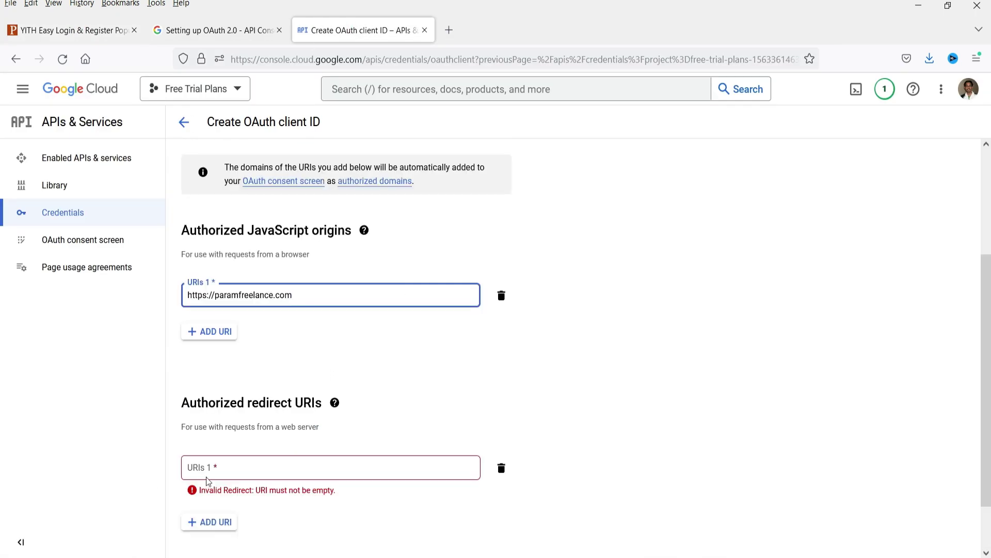
left_click(206, 474)
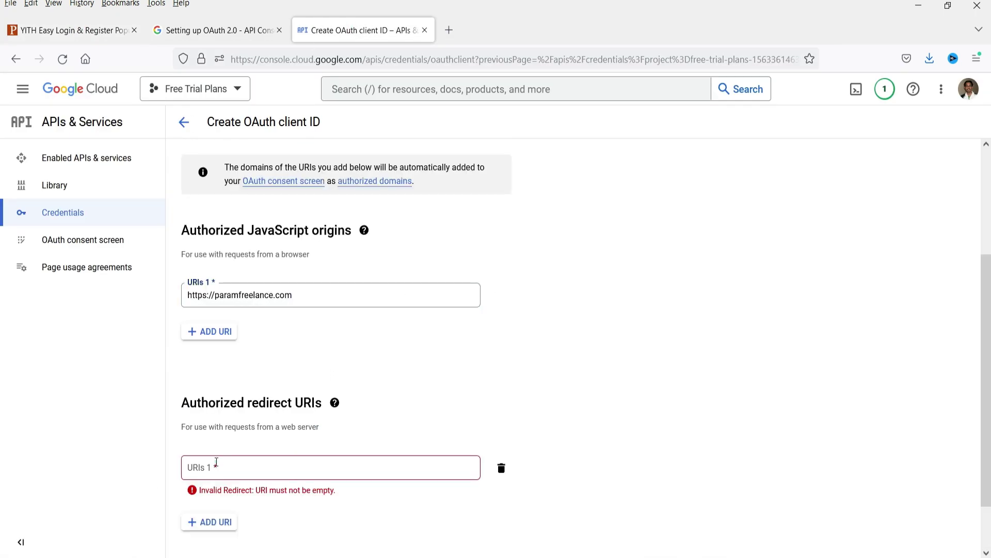
type("https://paramfreelance.com/demo/shop/")
left_click(685, 324)
scroll(612, 246, "down", 1)
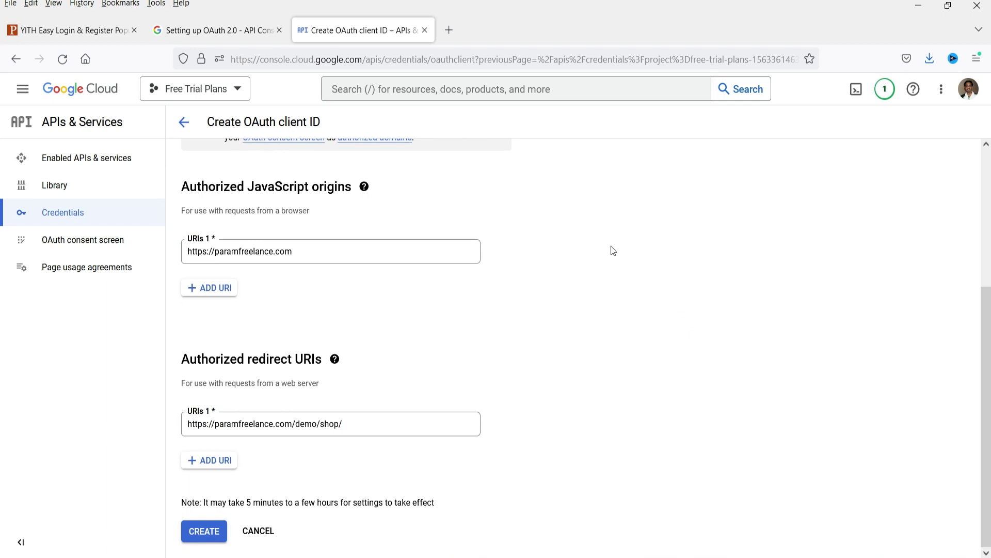
Create the WooCommerce OAuth client and copy its new Client ID.
left_click(204, 531)
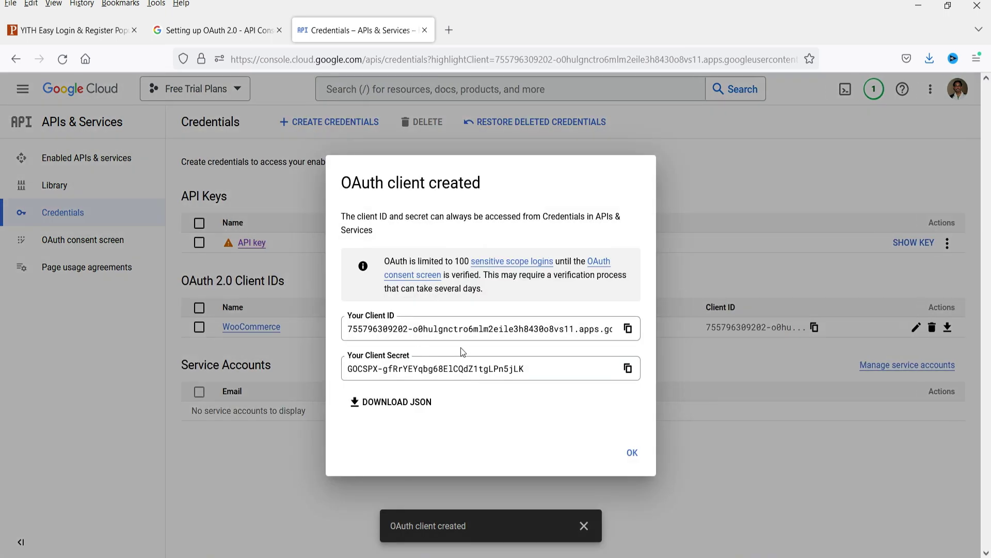
left_click(629, 329)
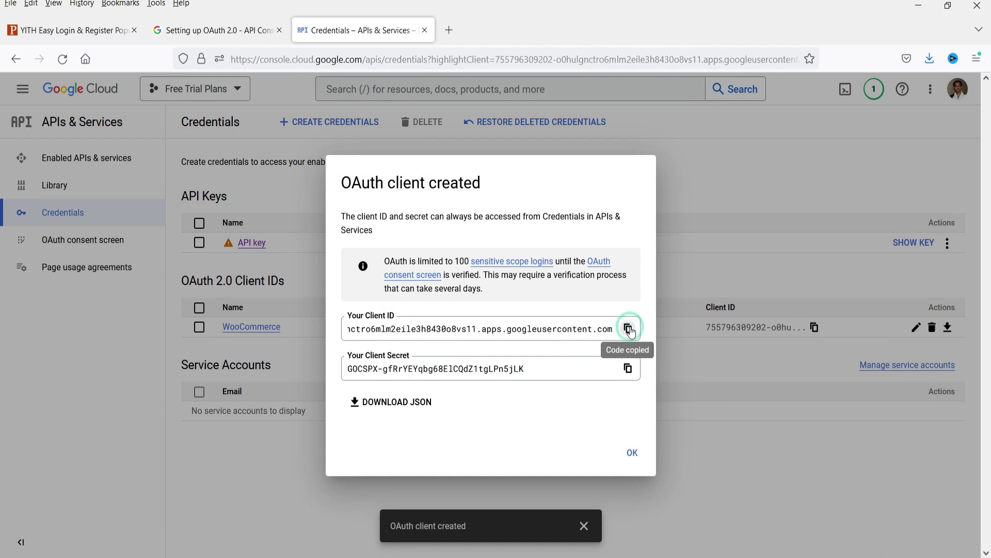
left_click(201, 30)
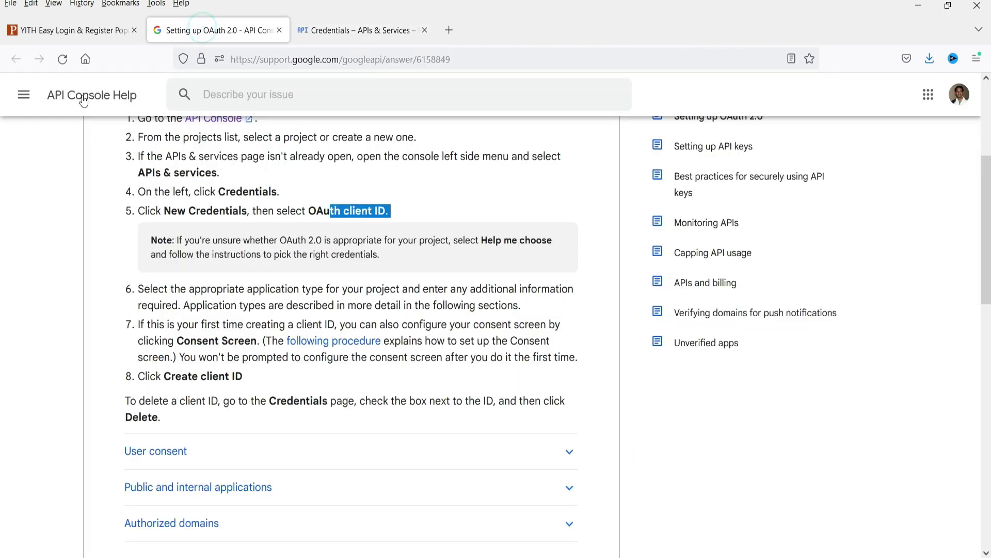
Paste the copied Client ID into the Google Client ID field and save the settings.
left_click(21, 28)
left_click(335, 318)
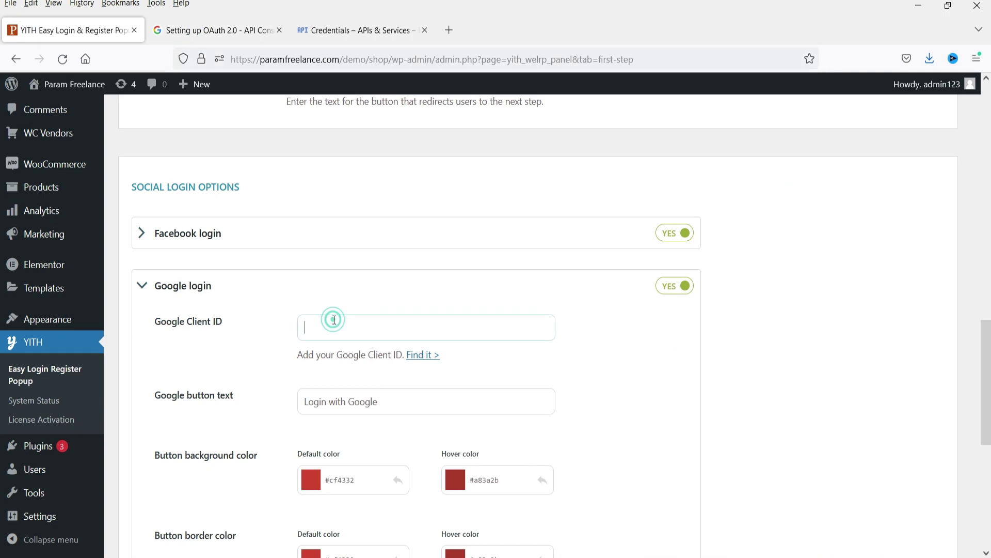
key("ctrl+v")
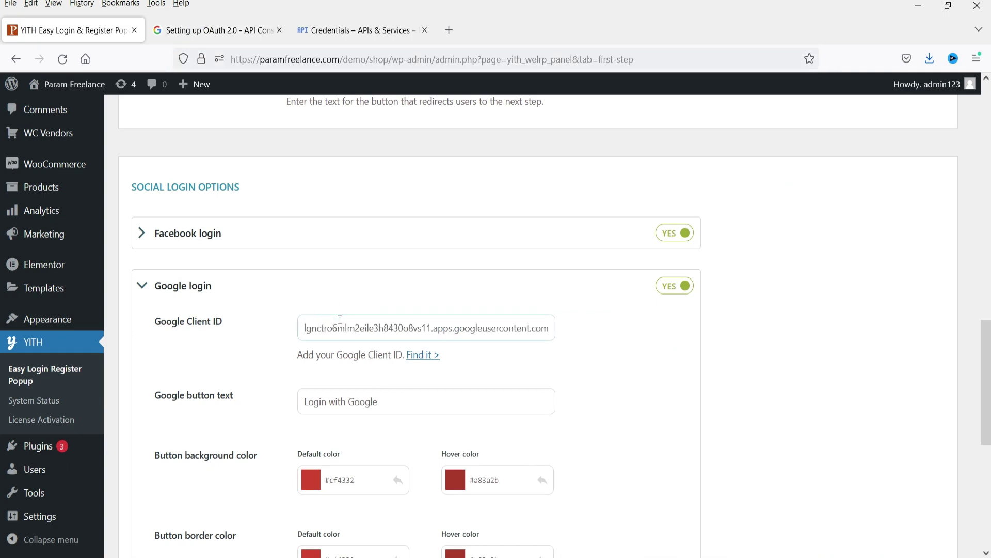
scroll(837, 312, "down", 5)
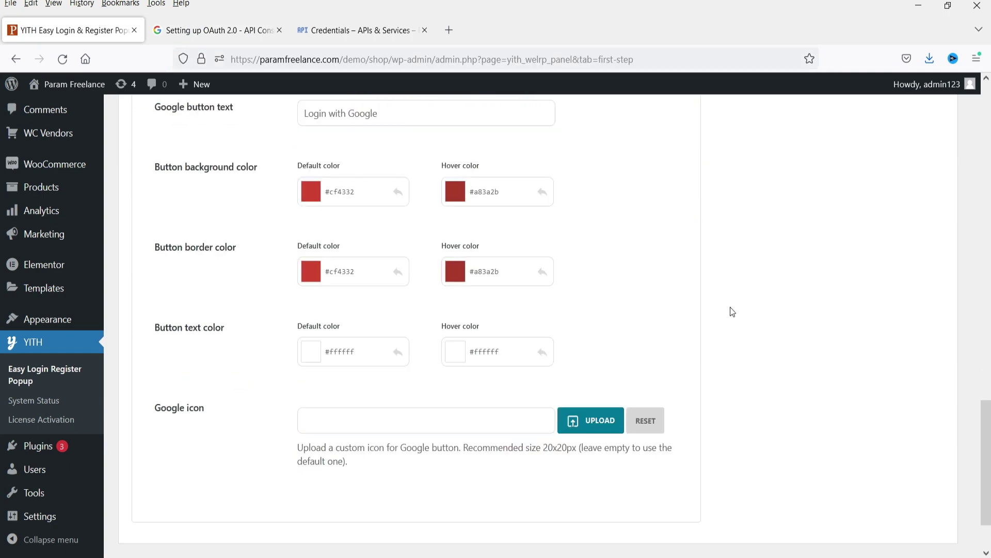
scroll(602, 436, "down", 2)
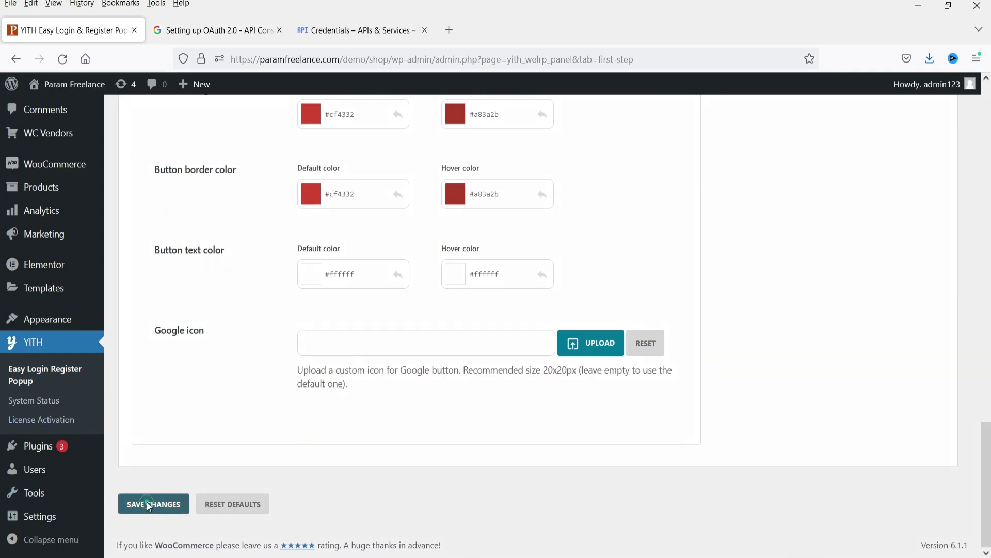
left_click(149, 503)
left_click(517, 344)
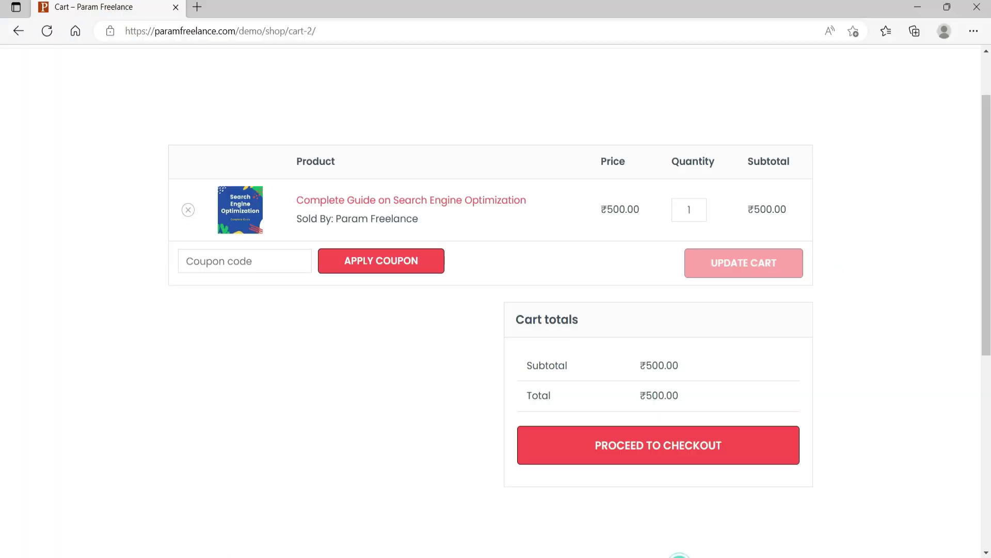
Reload the cart, proceed to checkout, and start Login with Google from the checkout popup.
left_click(50, 35)
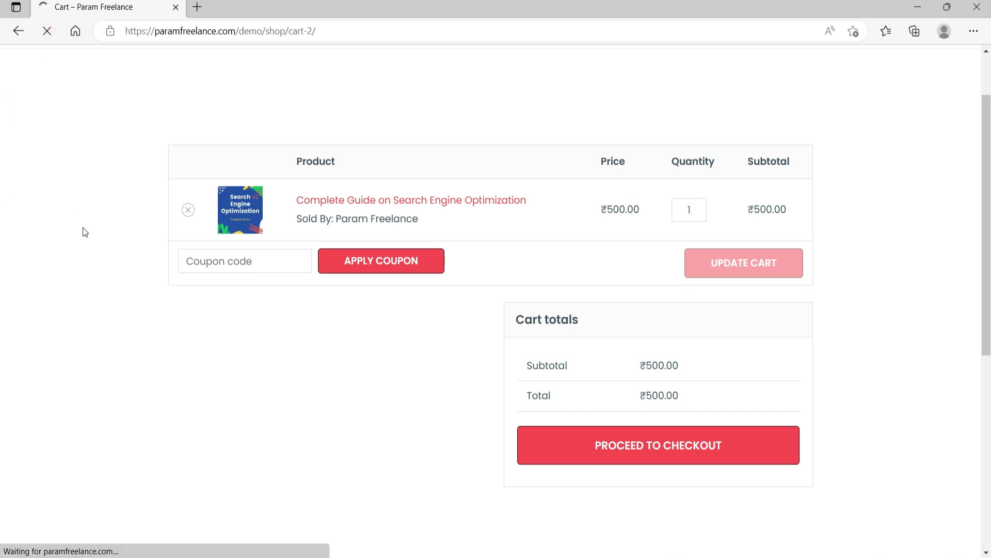
left_click(632, 457)
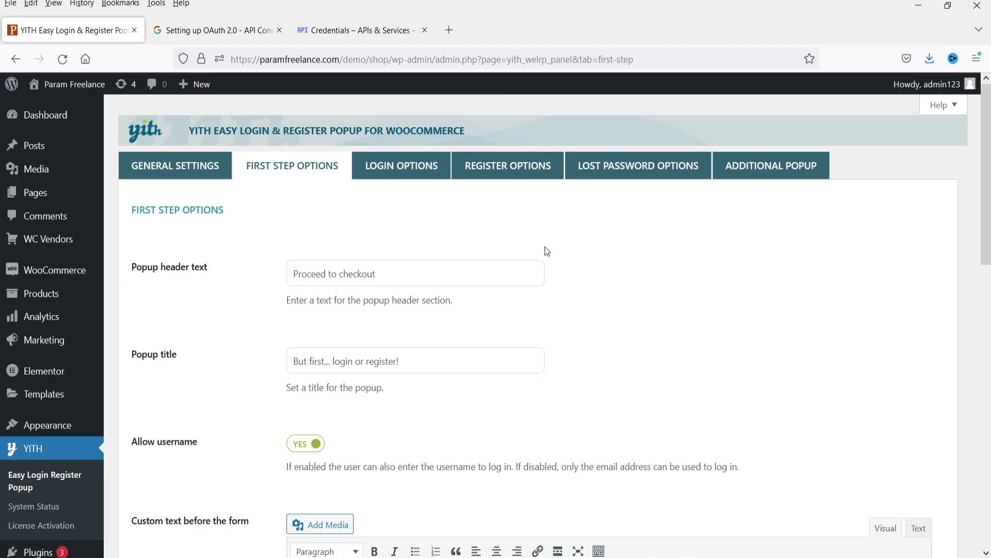
scroll(547, 242, "down", 10)
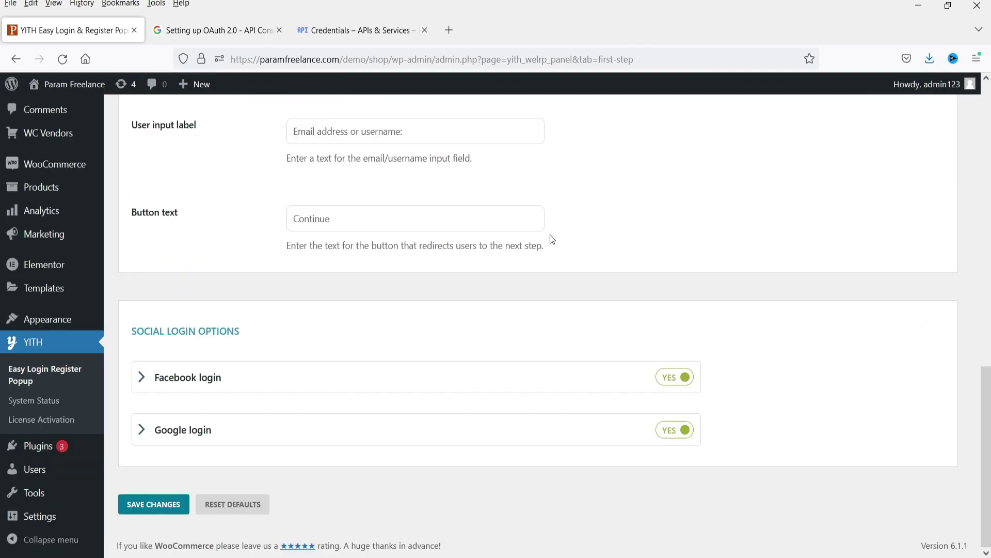
left_click(172, 440)
scroll(171, 439, "down", 6)
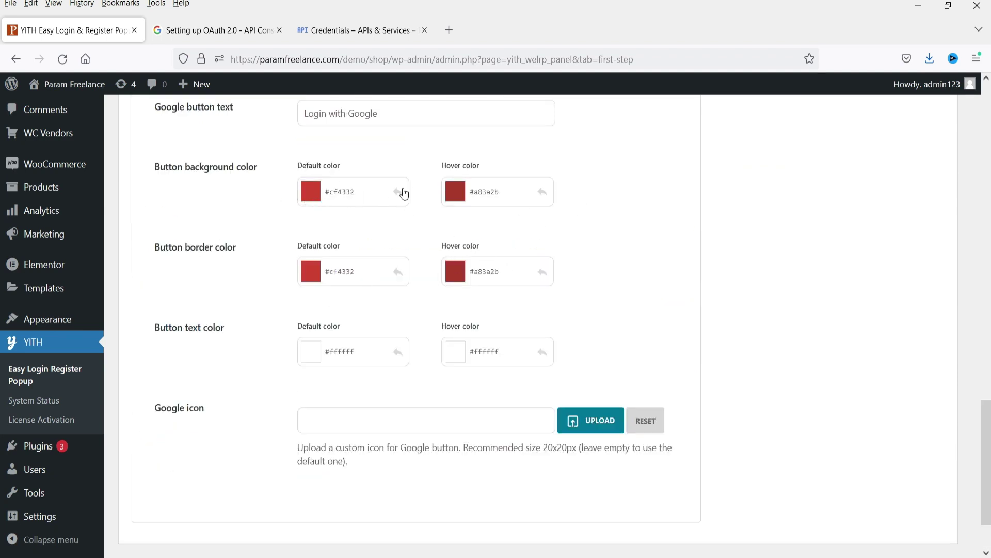
scroll(520, 241, "up", 3)
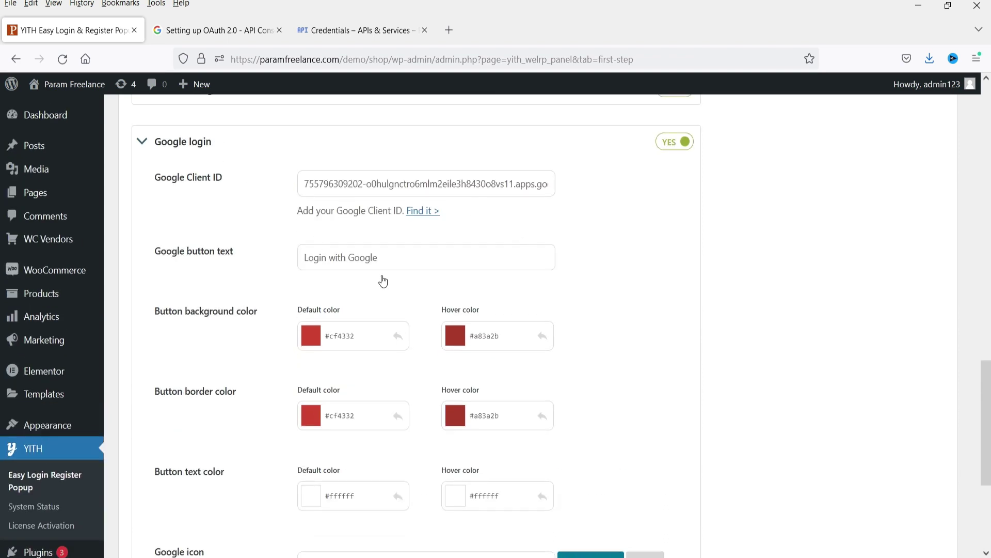
left_click_drag(403, 254, 281, 262)
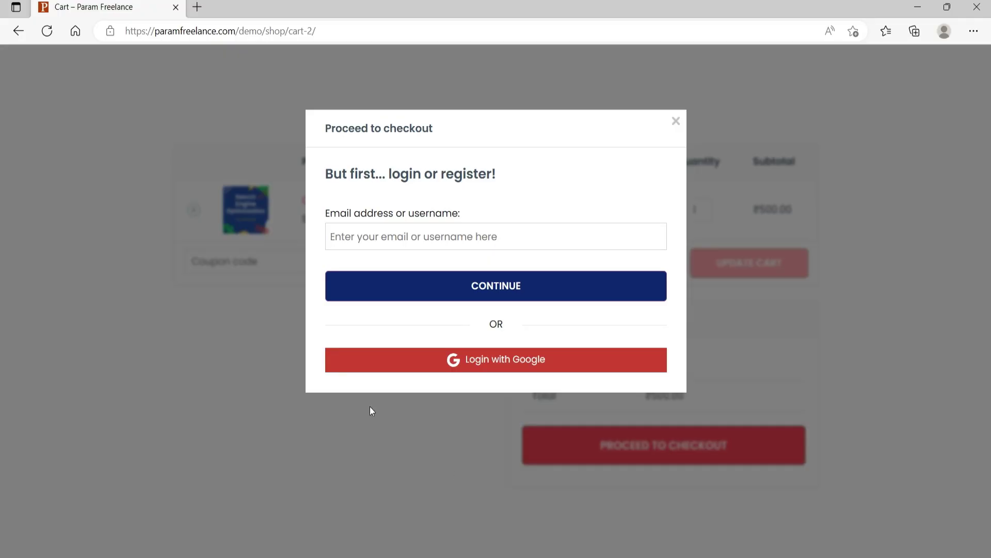
left_click(490, 361)
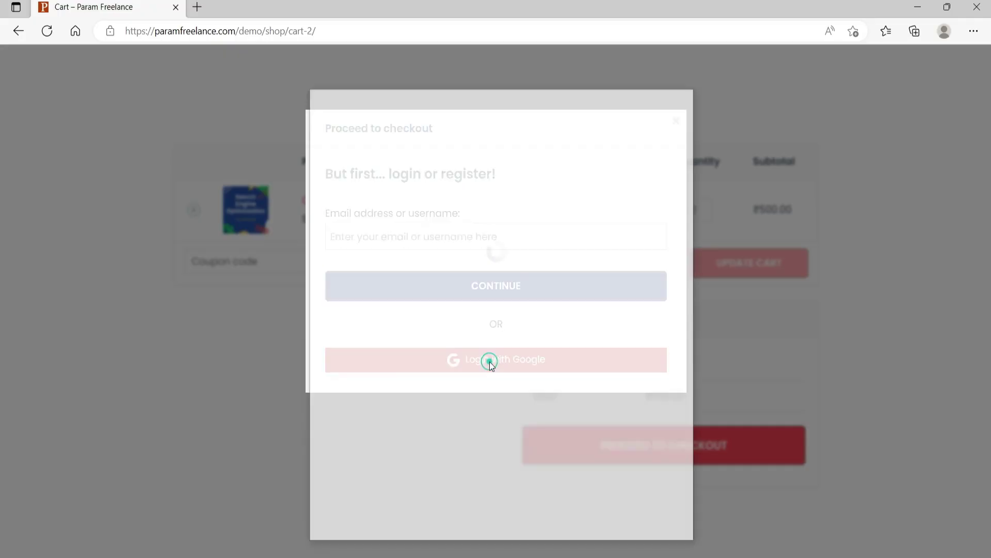